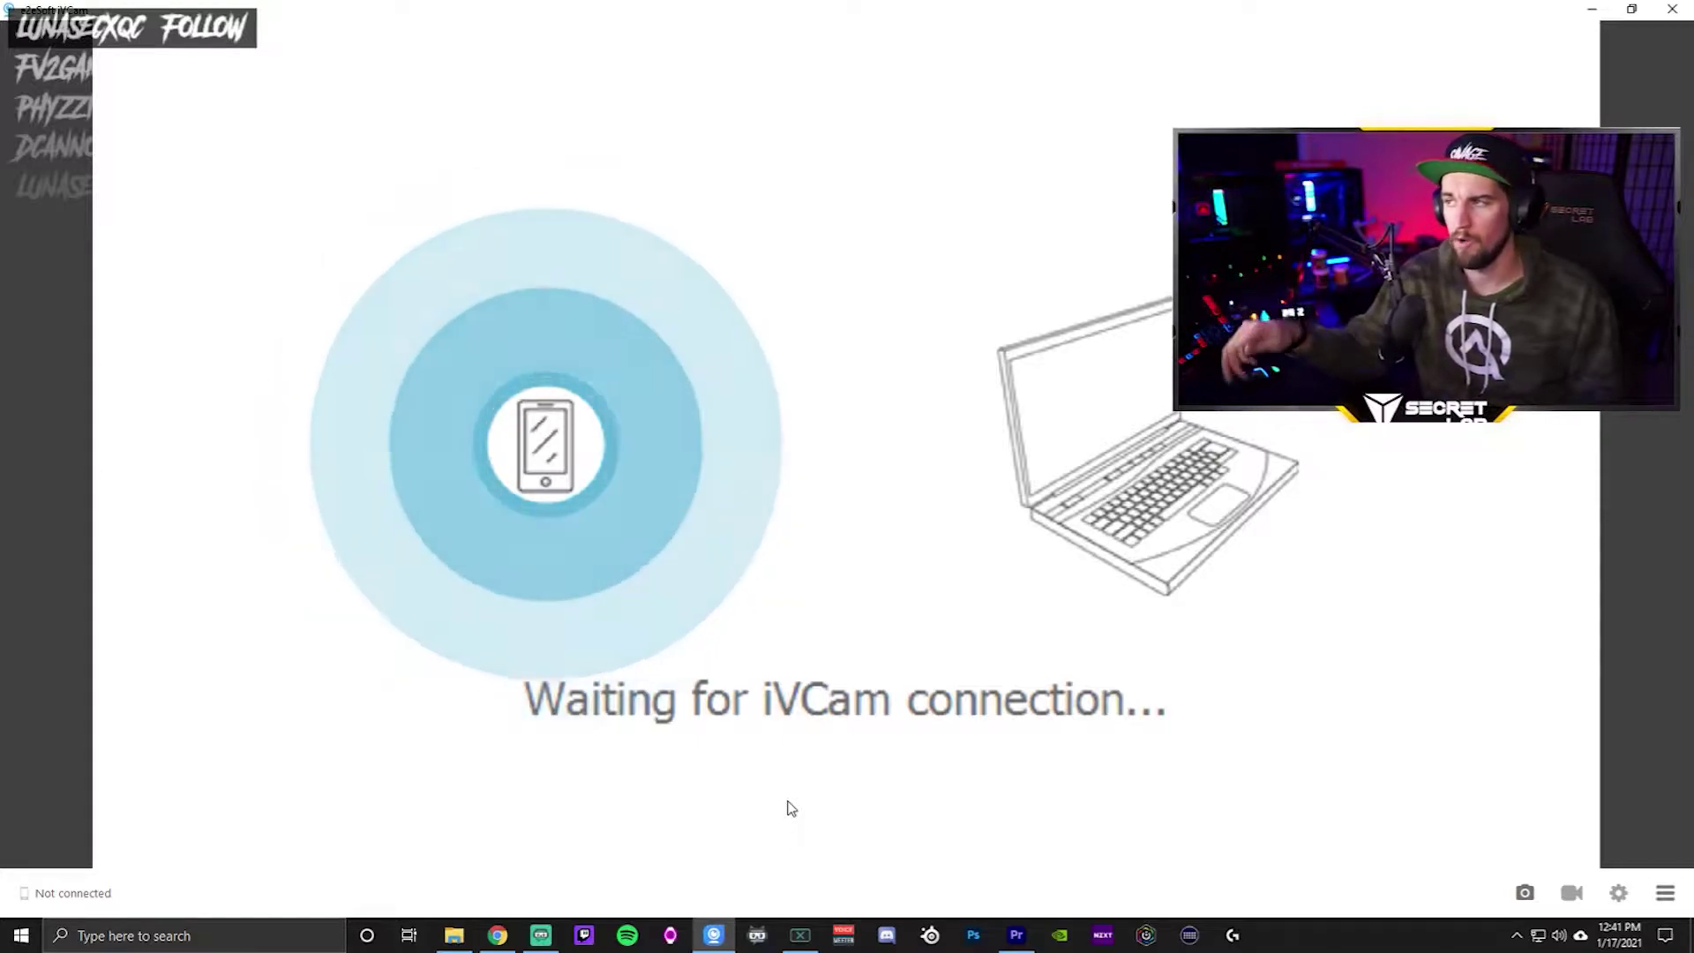
Open the iVCam settings and review the General and Miscs options, including the available audio playback devices
{"action": "left_click", "coordinate": [1665, 893]}
{"action": "left_click", "coordinate": [1577, 753]}
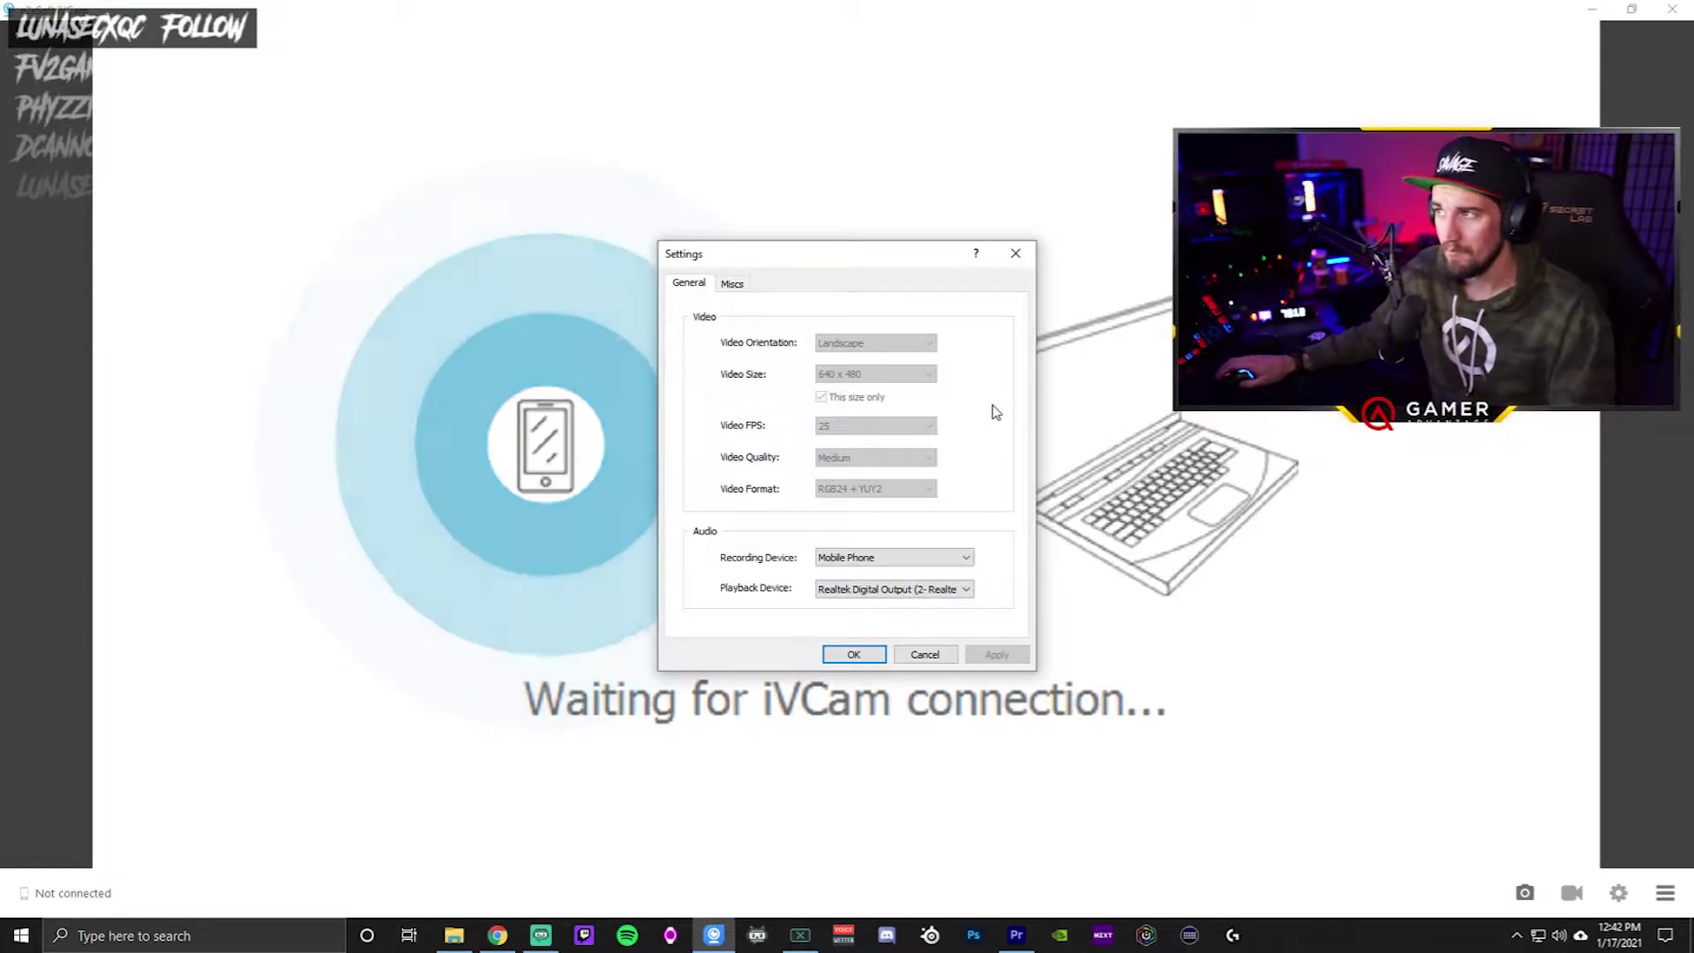
{"action": "left_click", "coordinate": [731, 284]}
{"action": "left_click", "coordinate": [689, 283]}
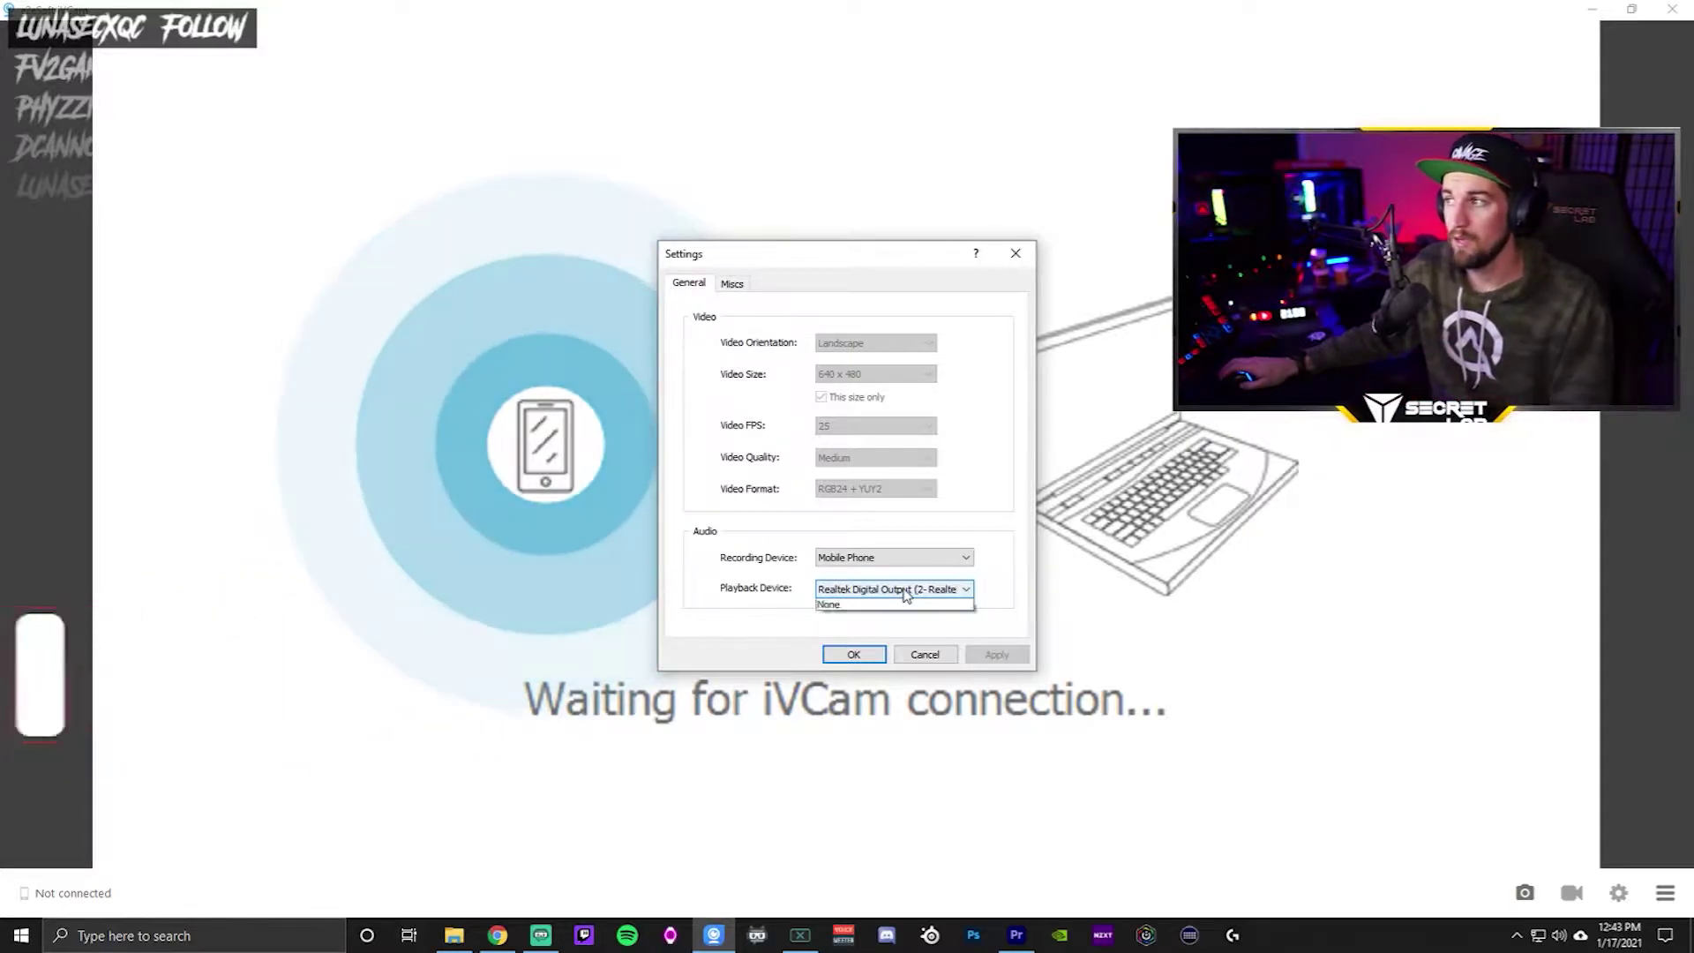
{"action": "left_click", "coordinate": [872, 591]}
{"action": "left_click", "coordinate": [1003, 591]}
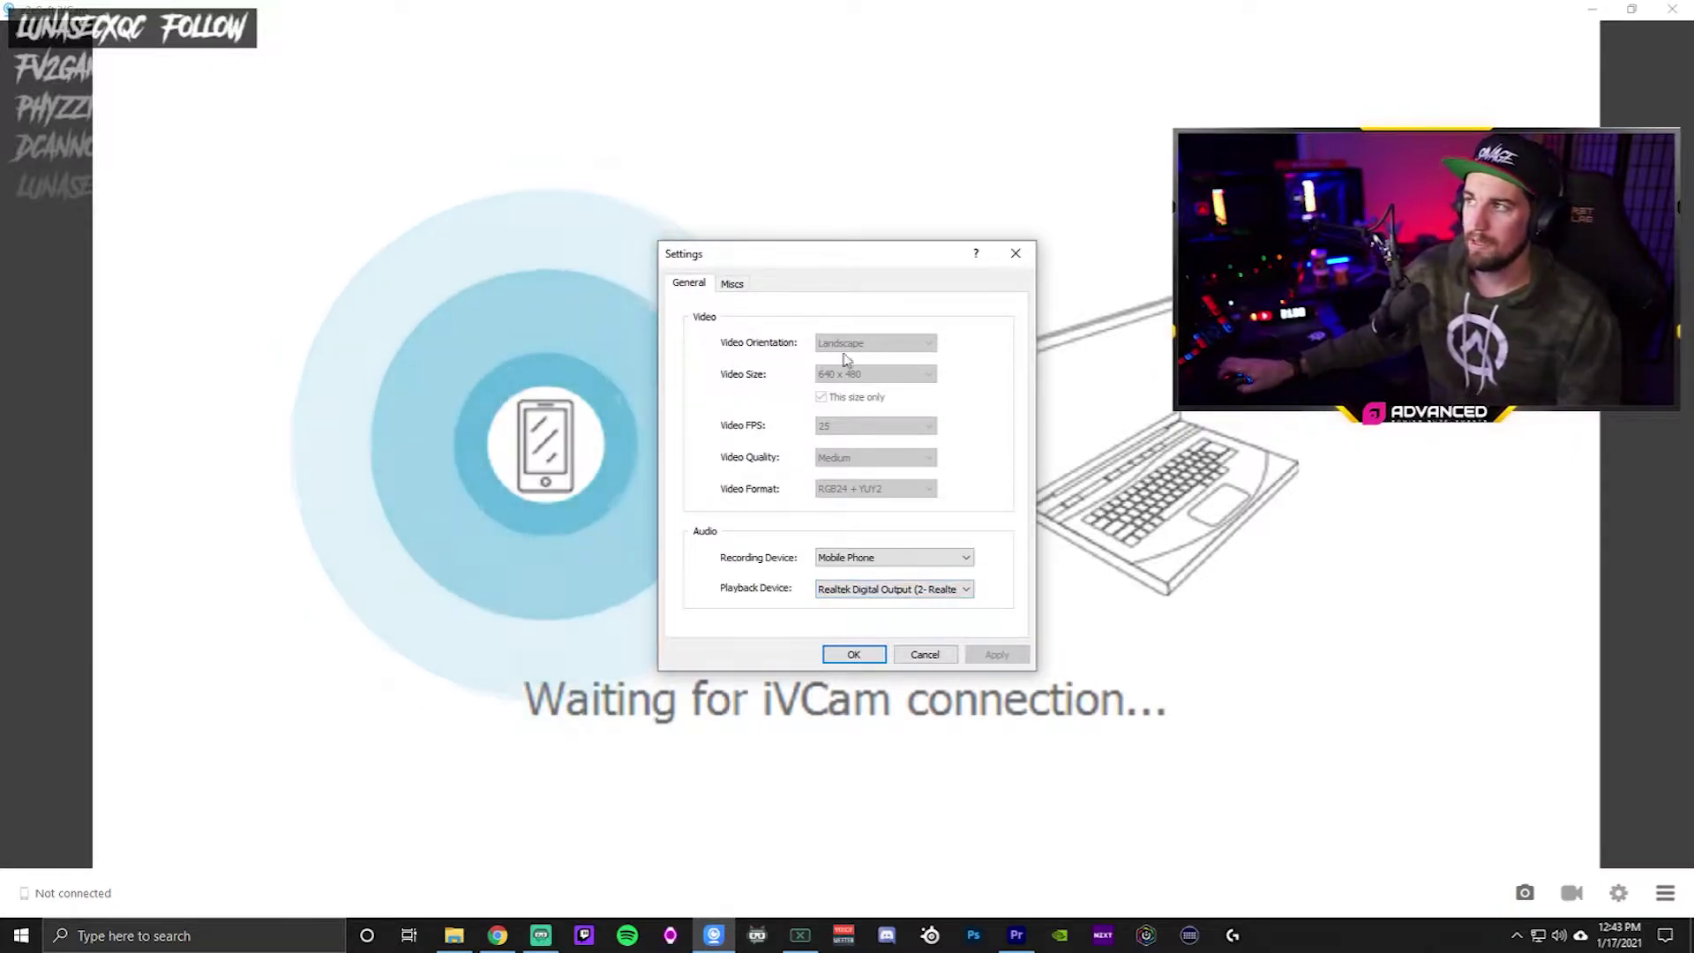
{"action": "left_click_drag", "start_coordinate": [839, 265], "coordinate": [1103, 243]}
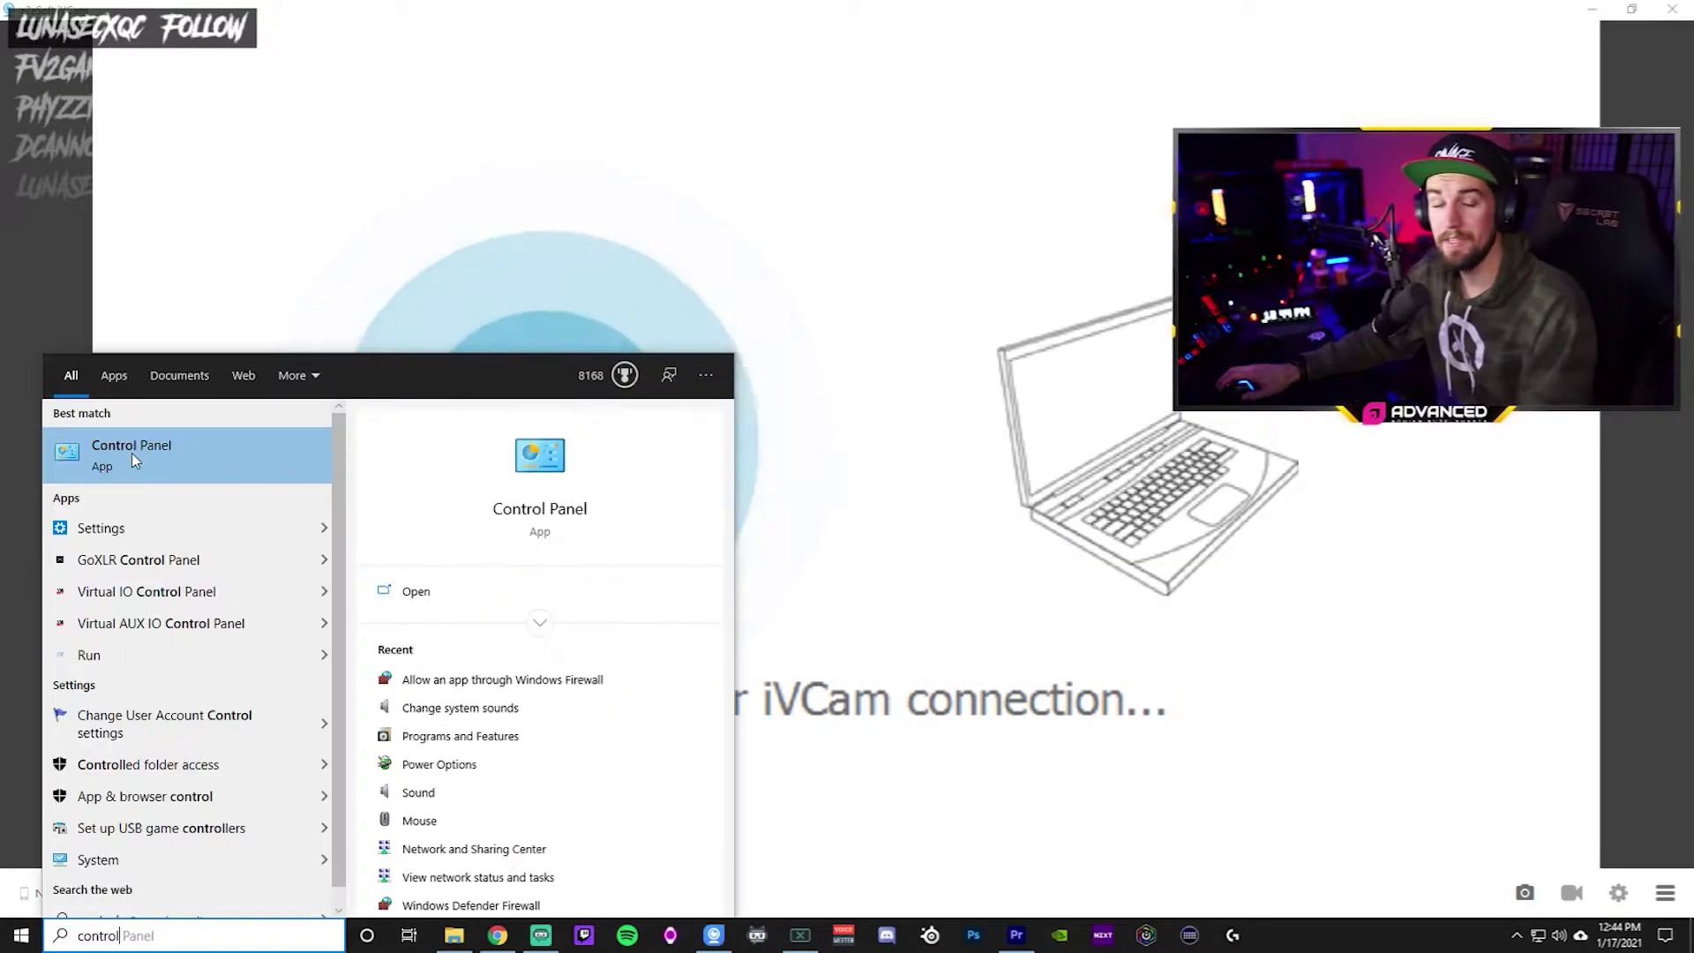
Open Control Panel's list of apps allowed through Windows Defender Firewall and check the e2eSoft iVCam entry
{"action": "left_click", "coordinate": [192, 459]}
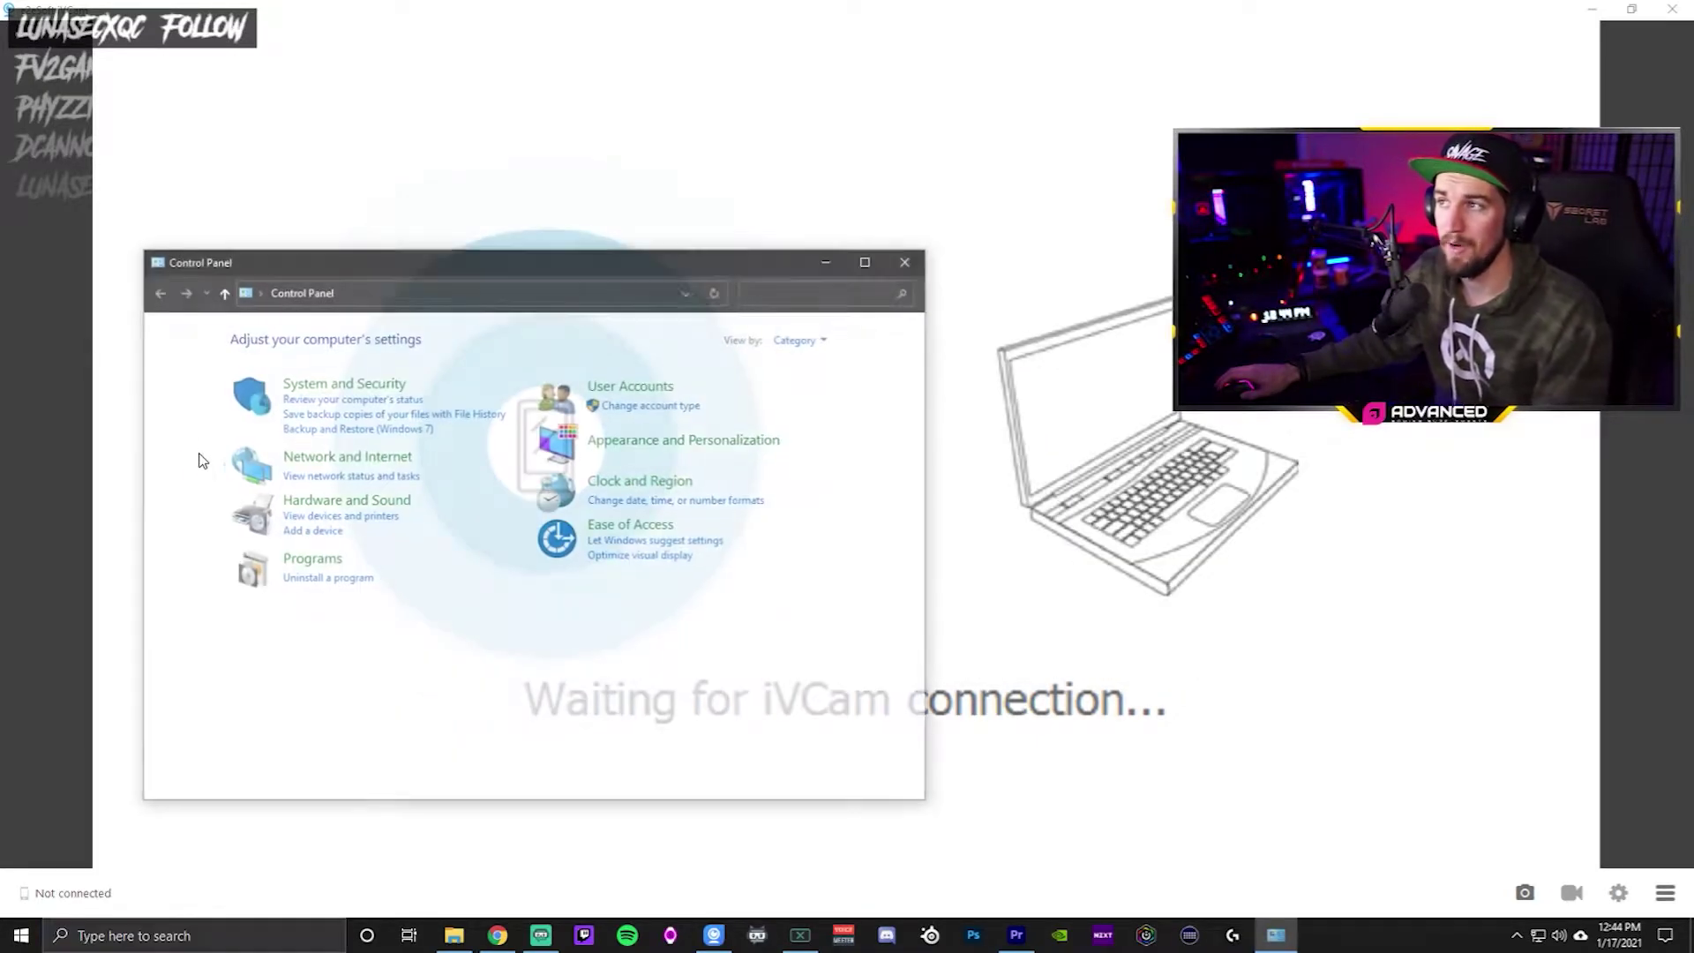
{"action": "left_click", "coordinate": [325, 391]}
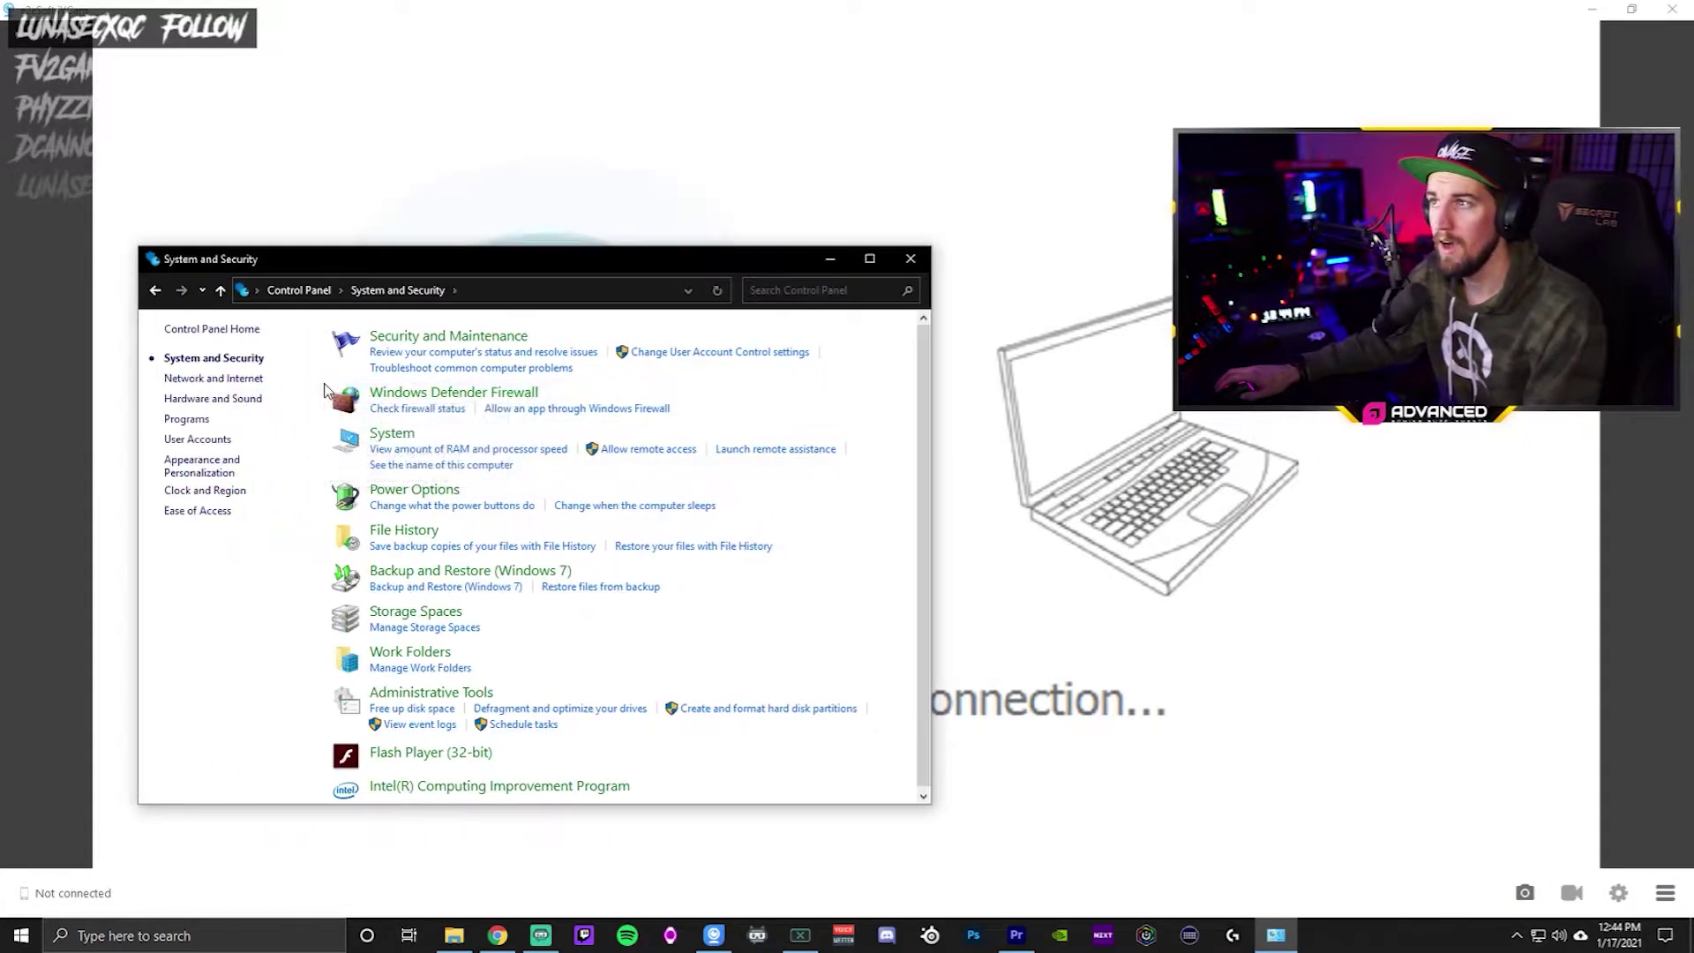
{"action": "left_click", "coordinate": [455, 397]}
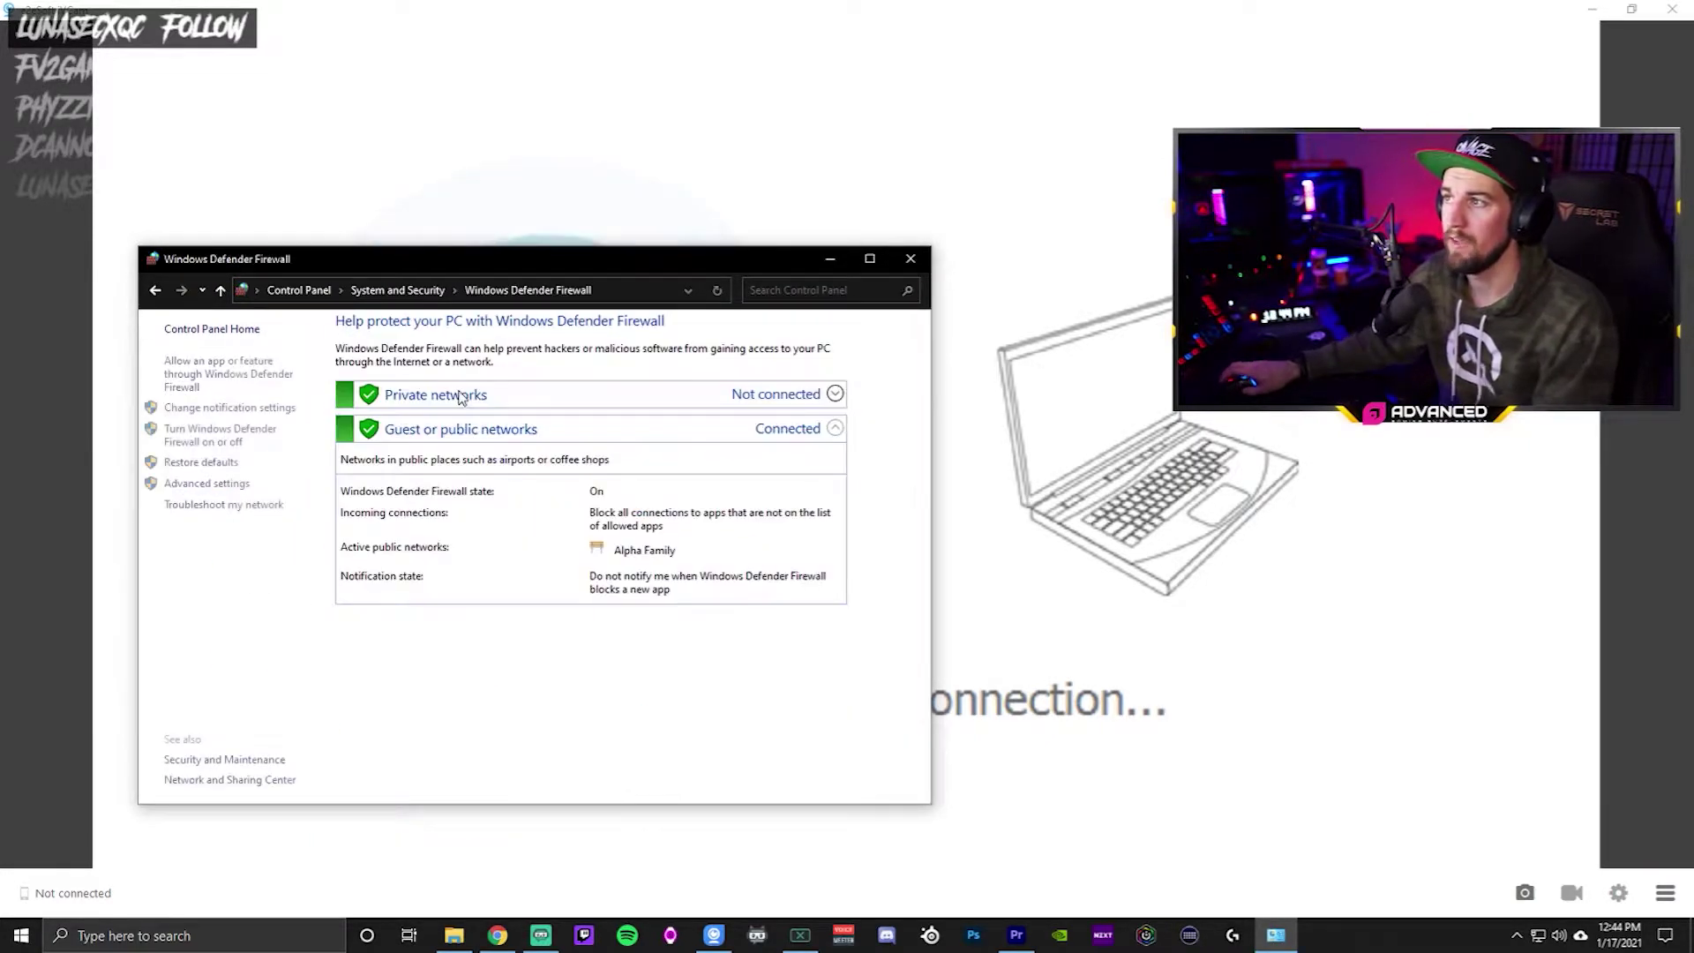
{"action": "left_click", "coordinate": [221, 292]}
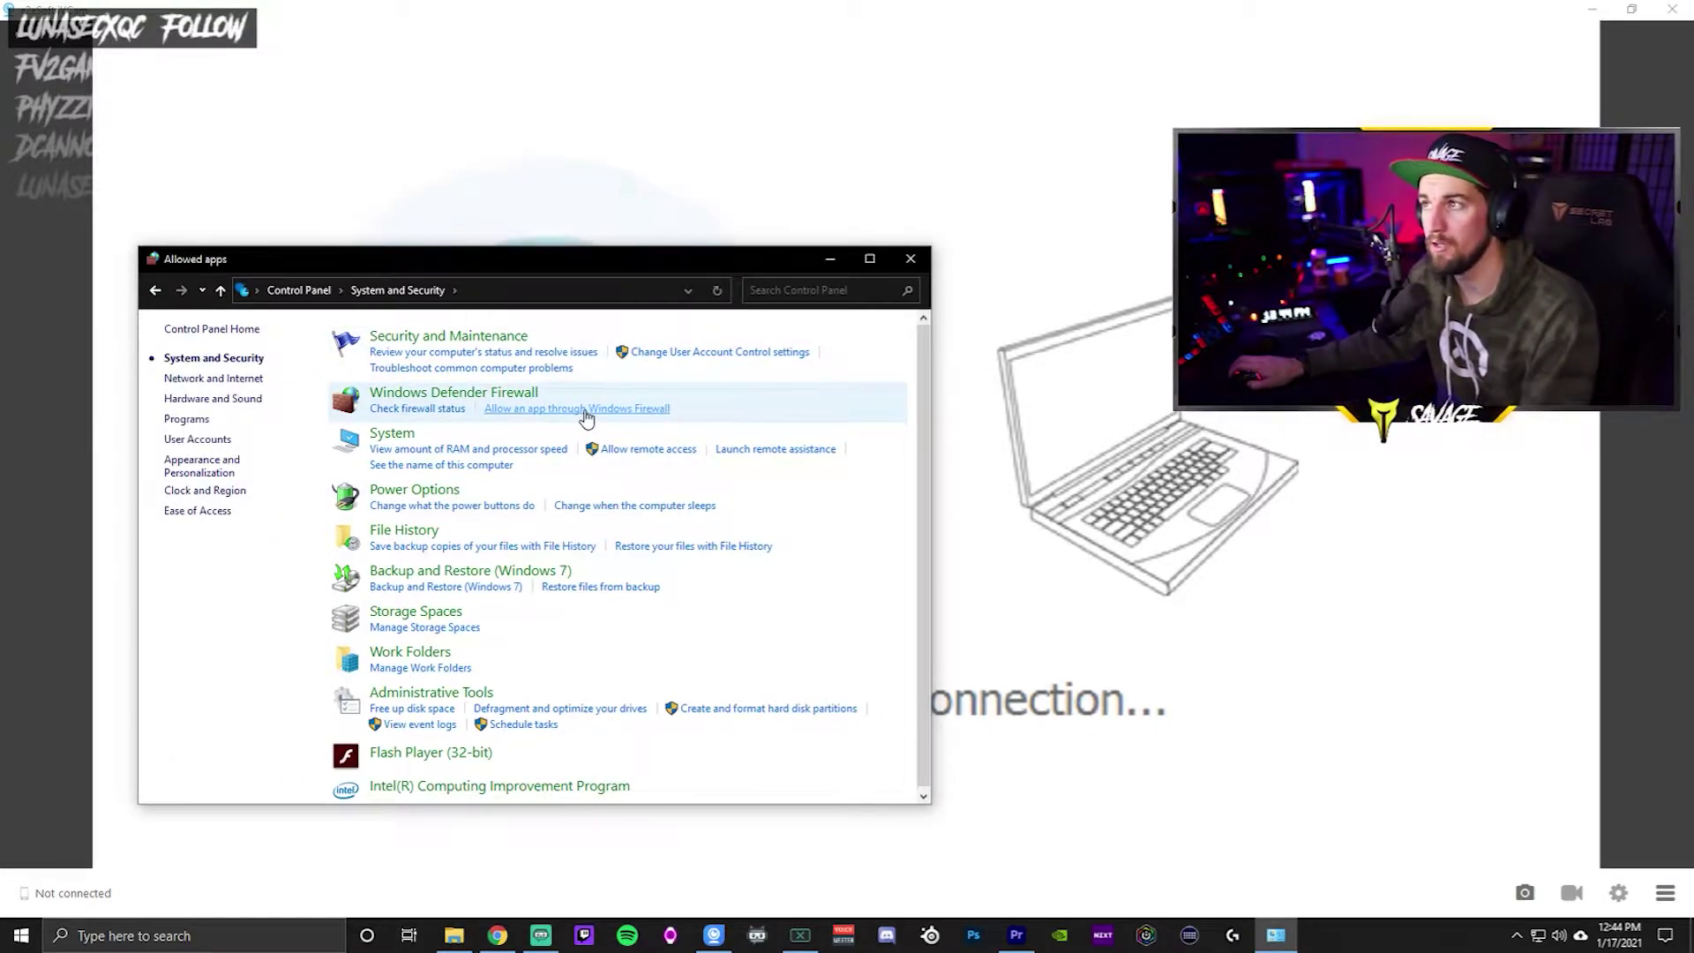
{"action": "left_click", "coordinate": [576, 409]}
{"action": "scroll", "coordinate": [463, 520], "scroll_direction": "down", "scroll_amount": 1}
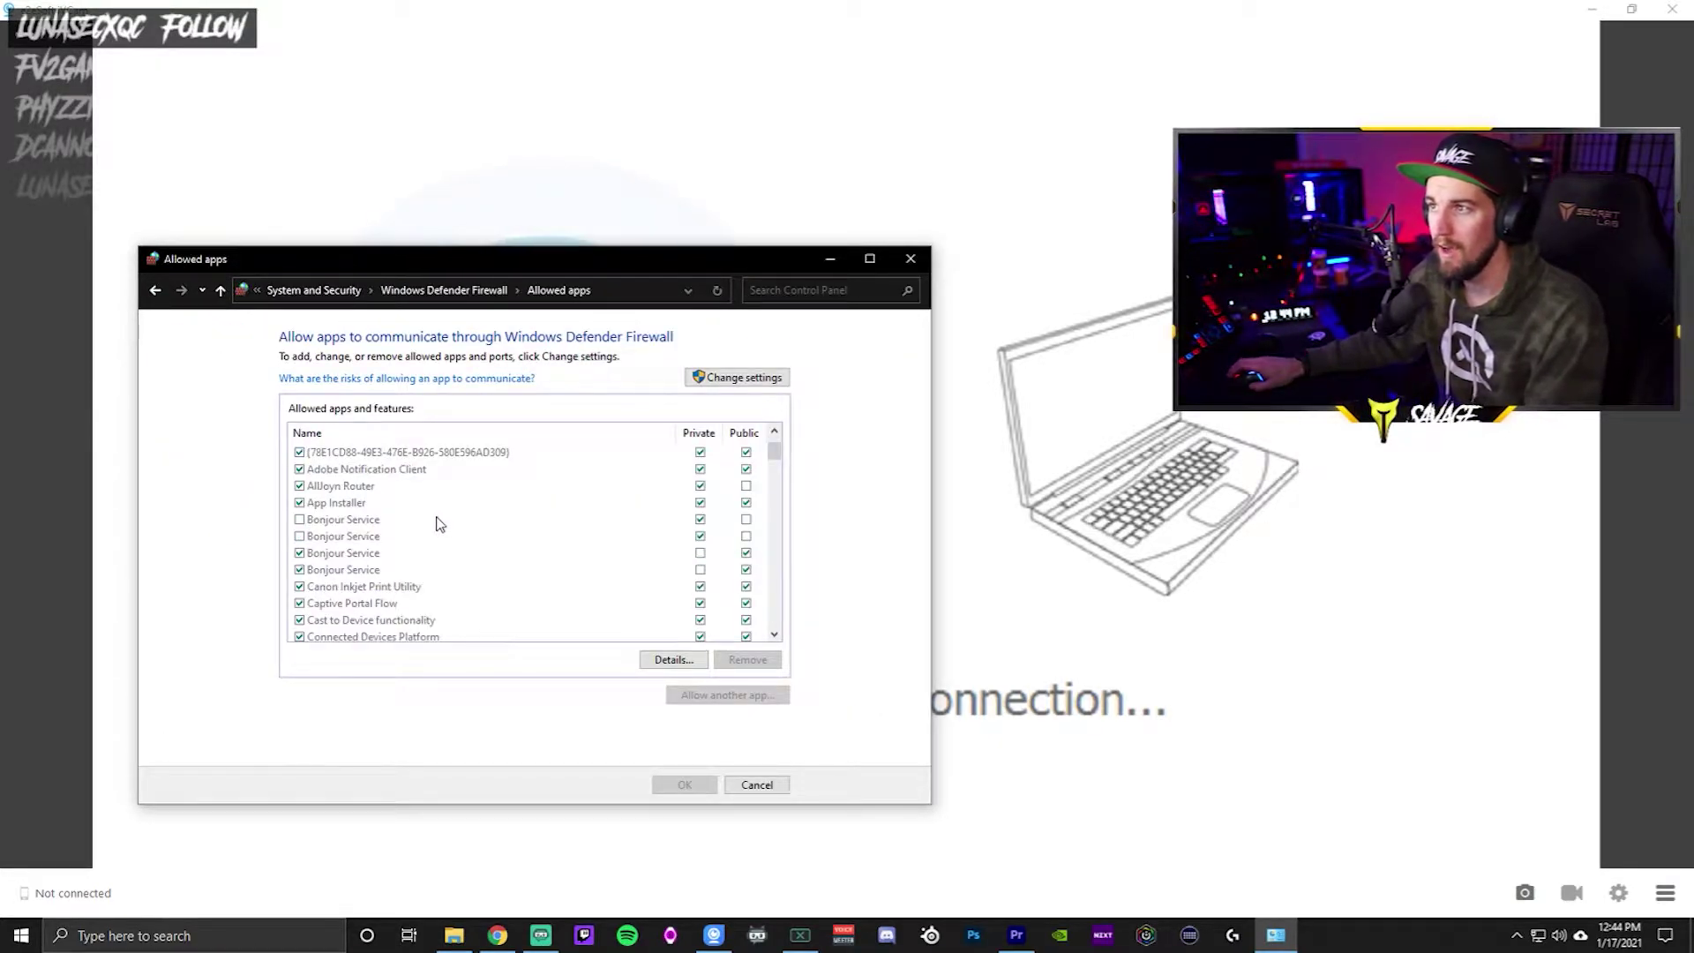
{"action": "scroll", "coordinate": [391, 524], "scroll_direction": "down", "scroll_amount": 5}
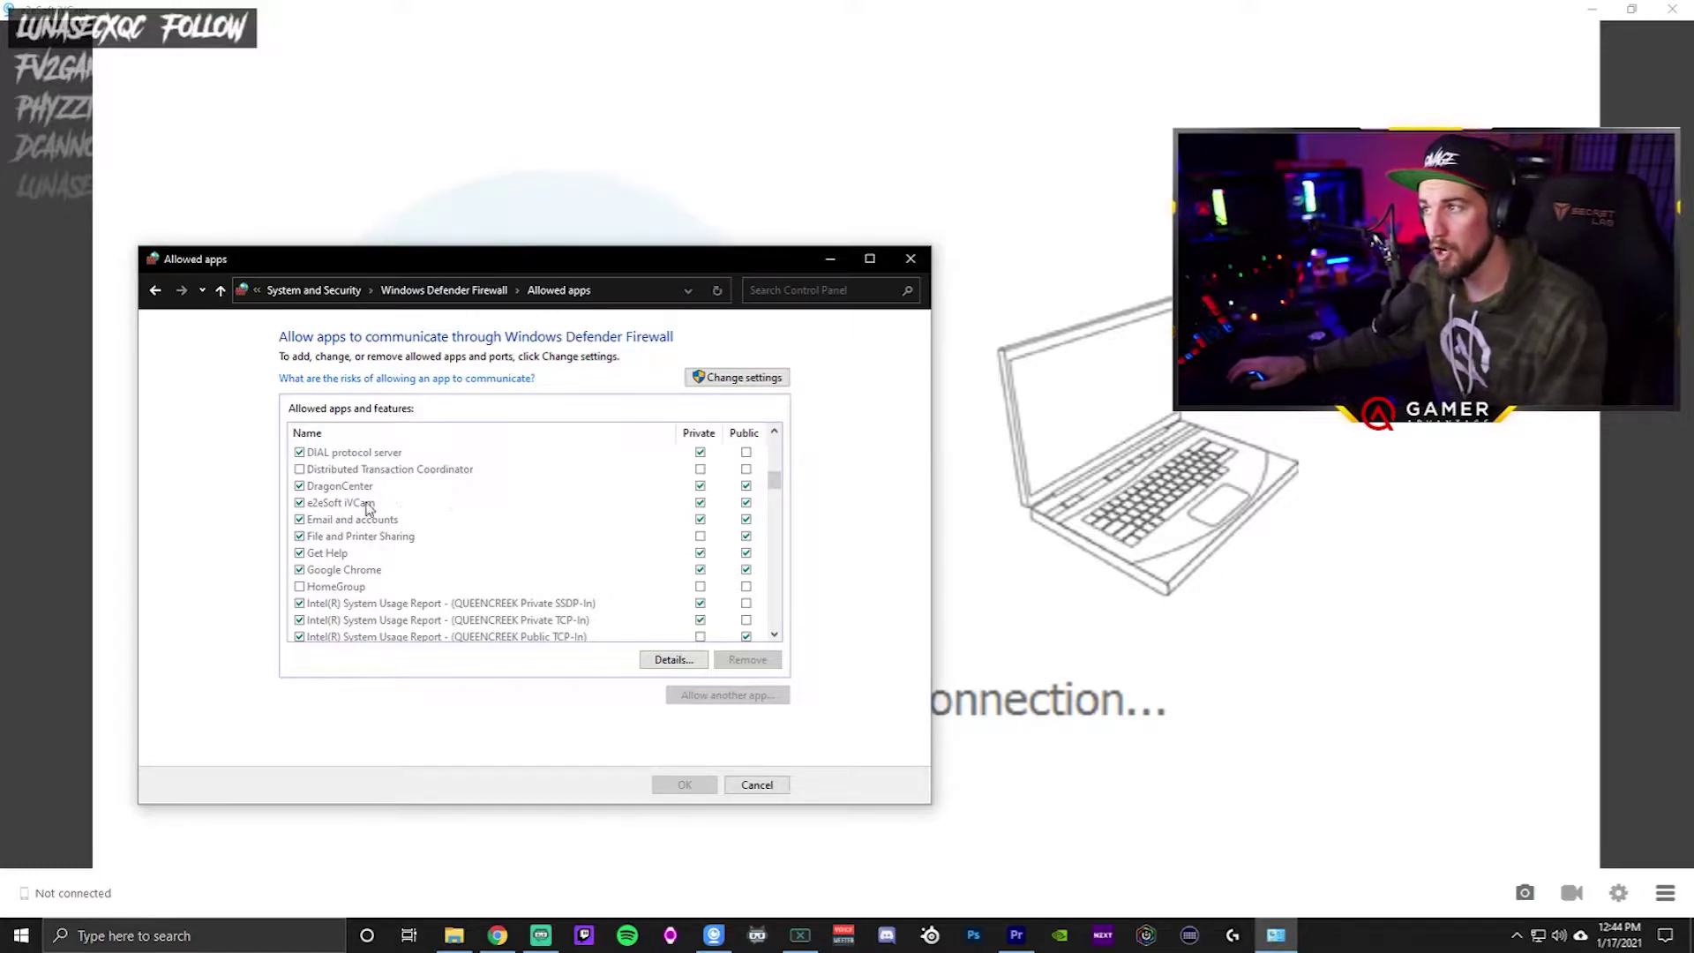
Unlock the allowed apps settings to inspect the dialog for adding another app, cancel without changes and close Control Panel
{"action": "left_click", "coordinate": [737, 377]}
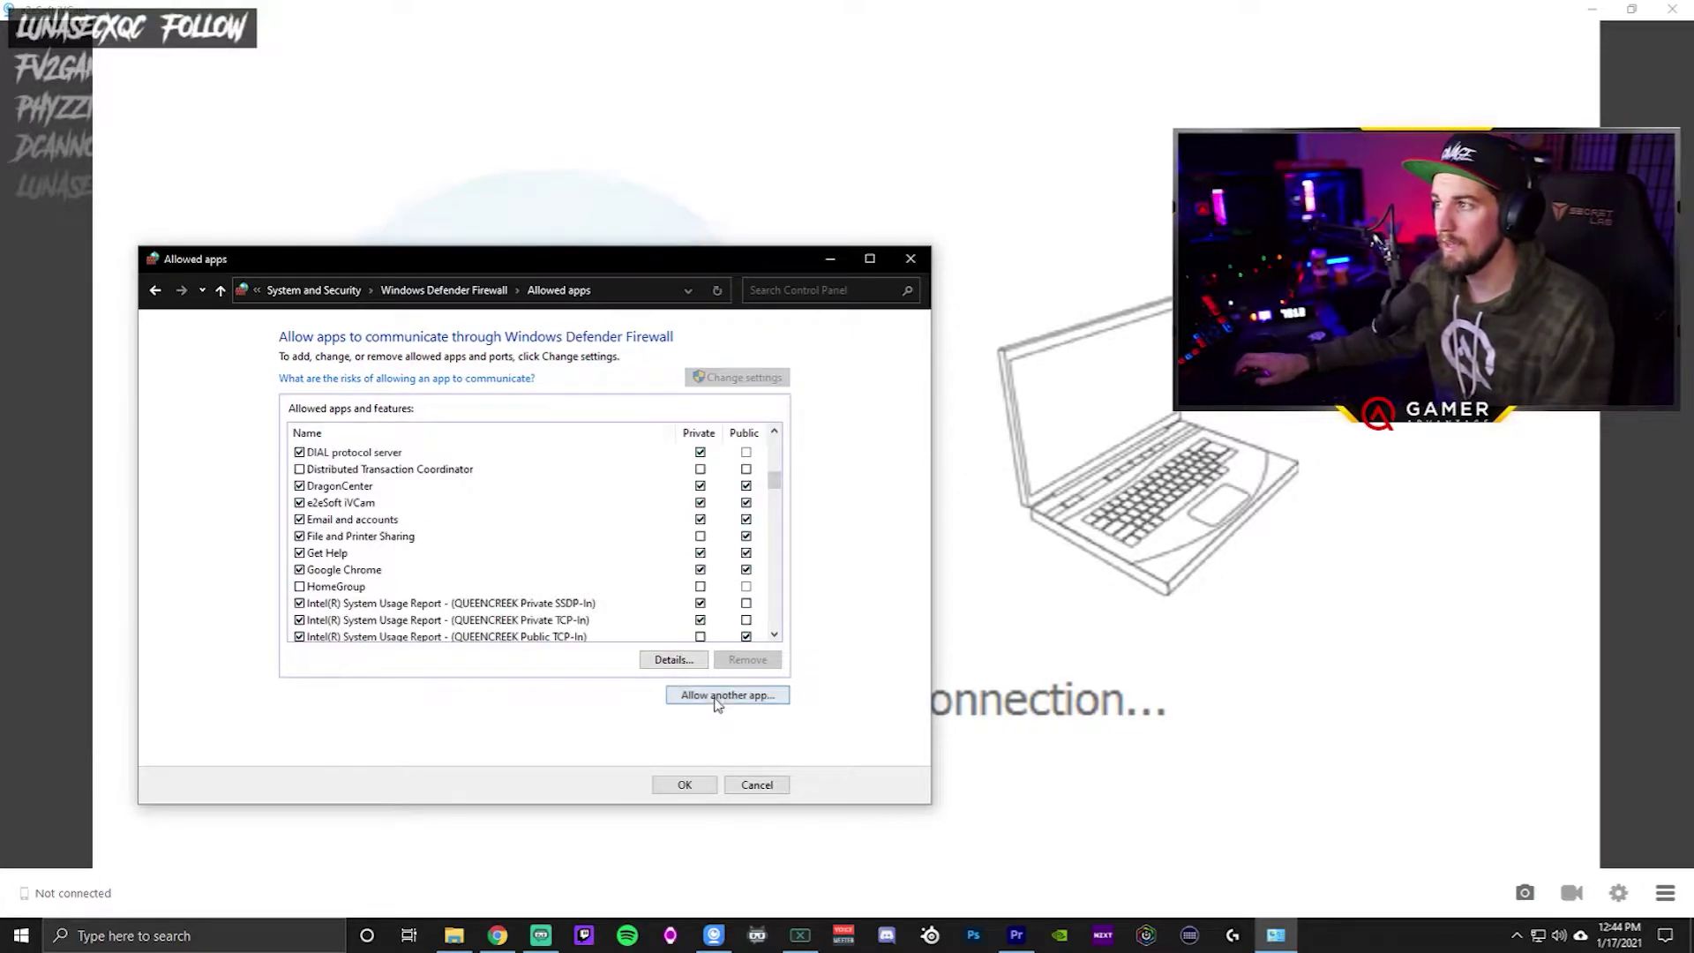
{"action": "left_click", "coordinate": [722, 696]}
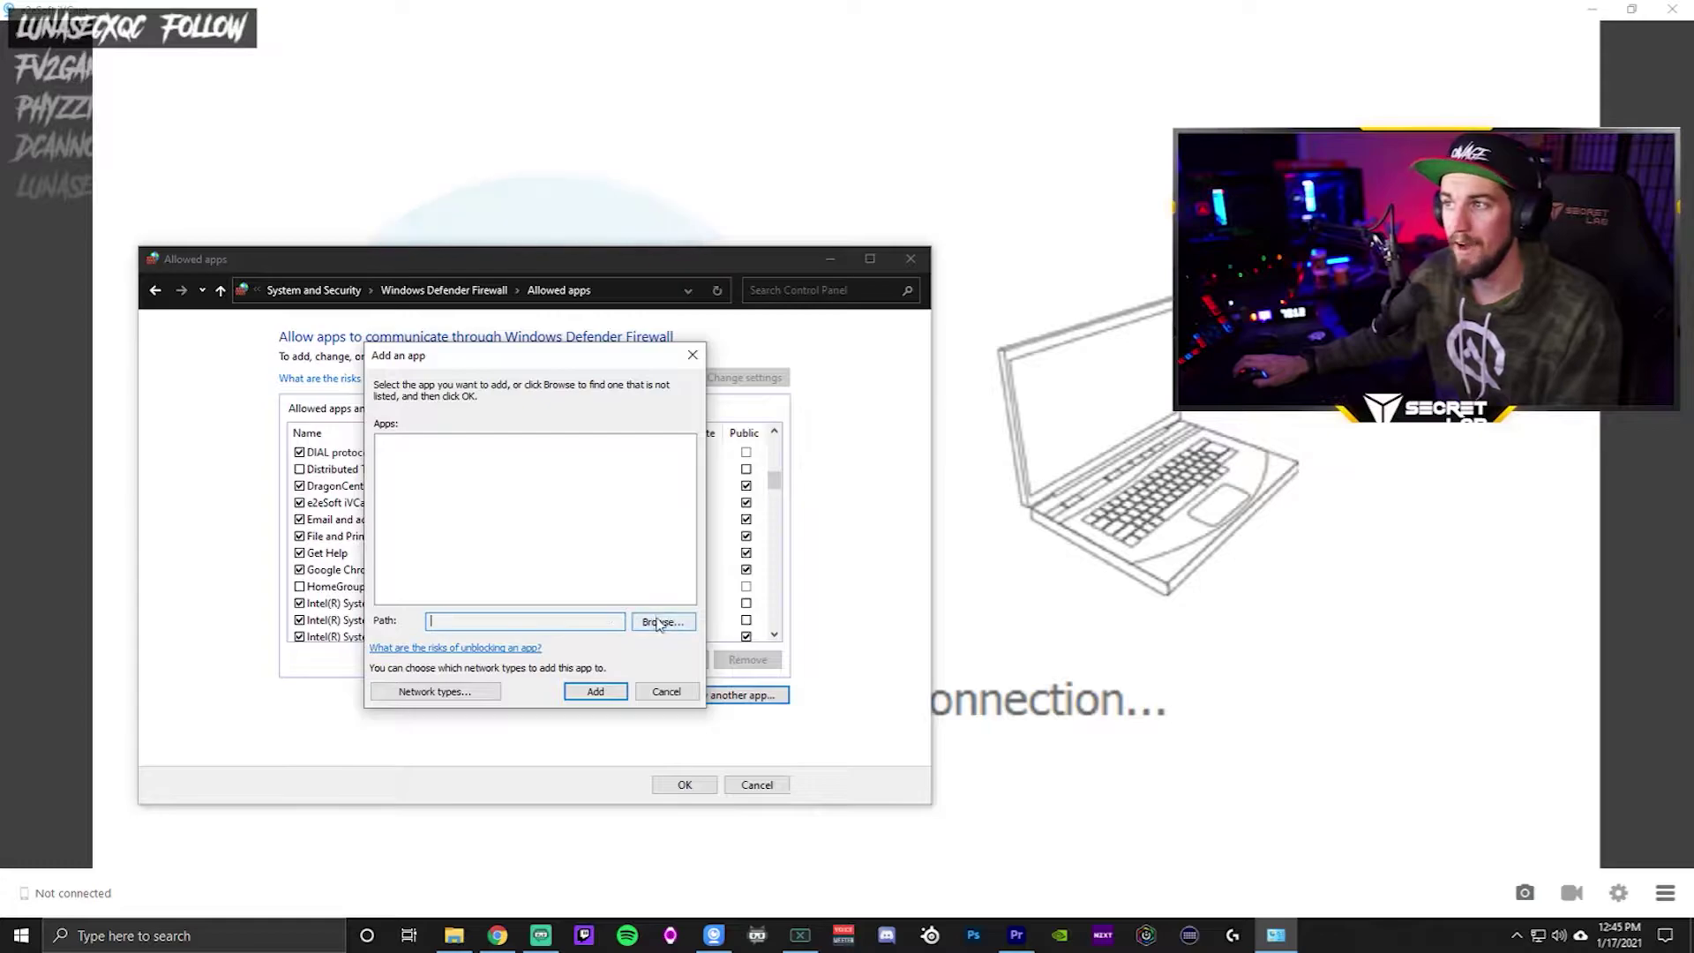
{"action": "left_click", "coordinate": [672, 695]}
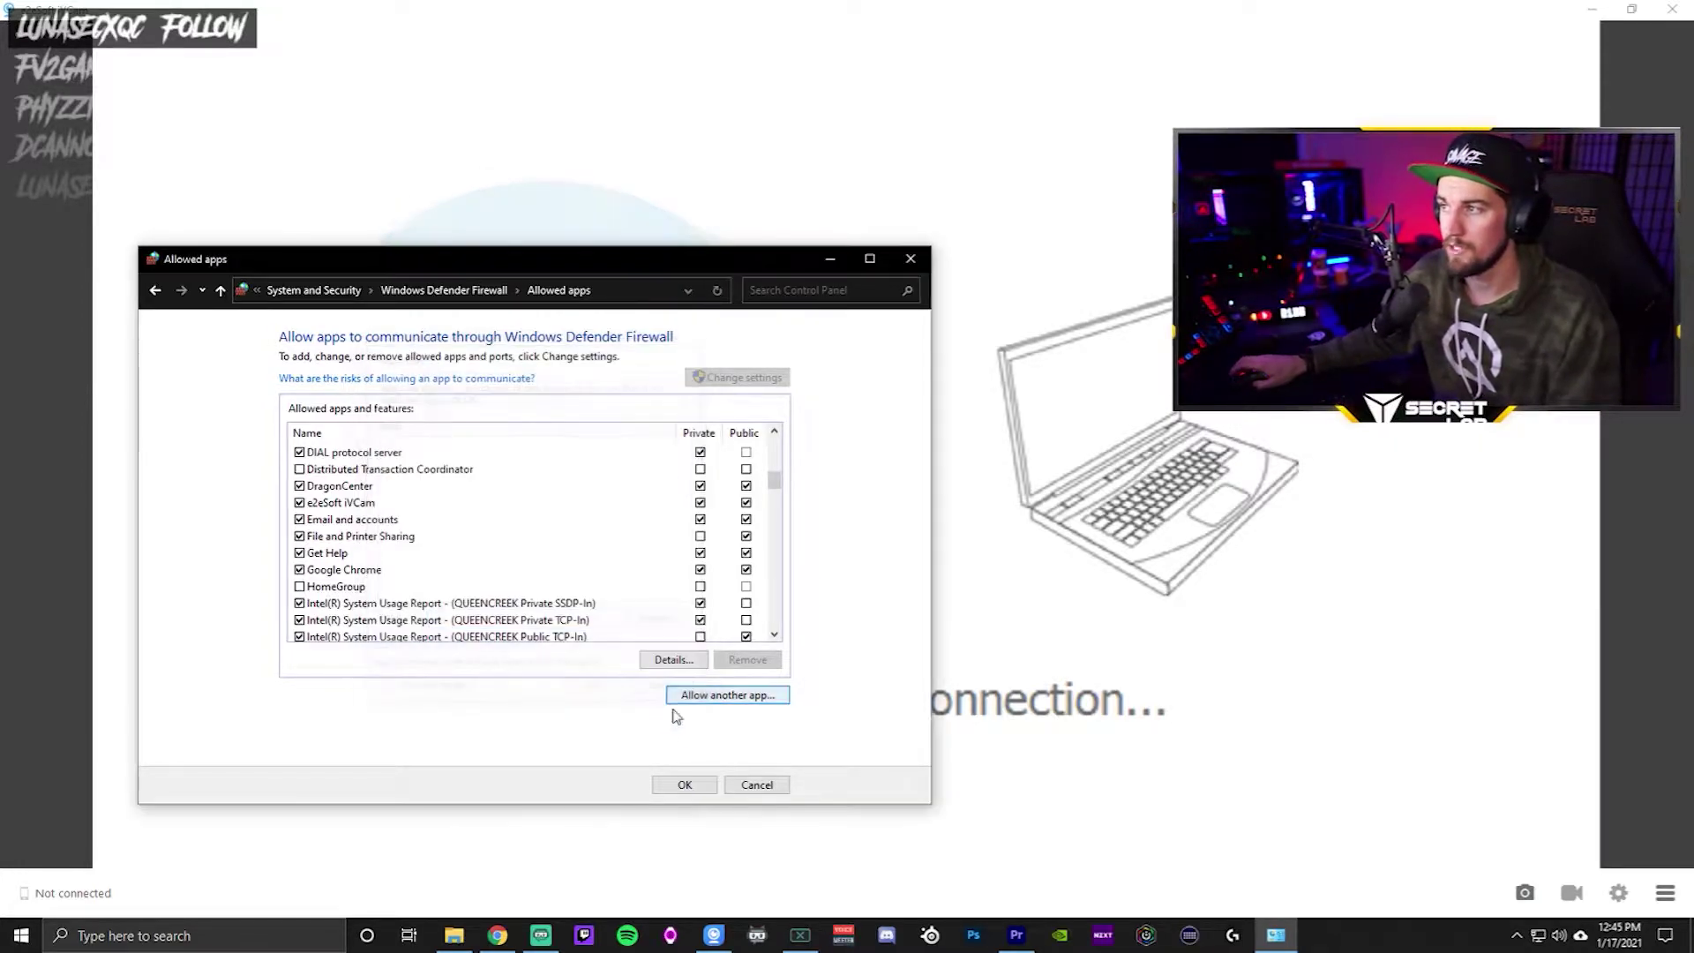
{"action": "left_click", "coordinate": [757, 784]}
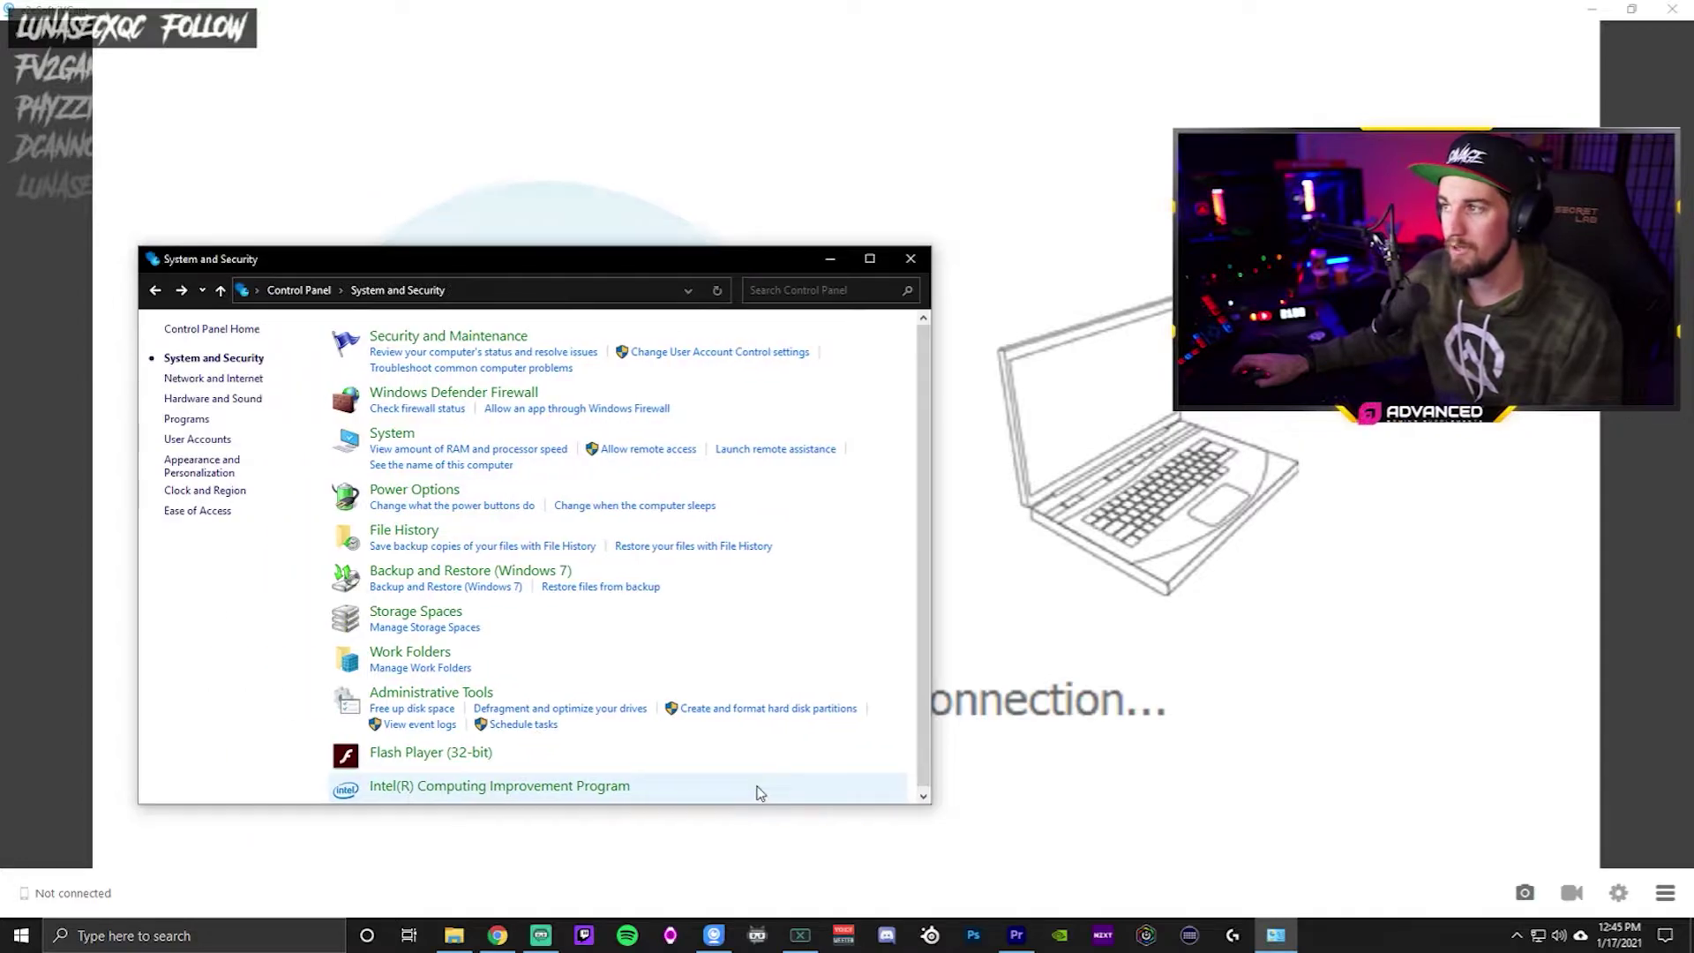
{"action": "left_click", "coordinate": [912, 259]}
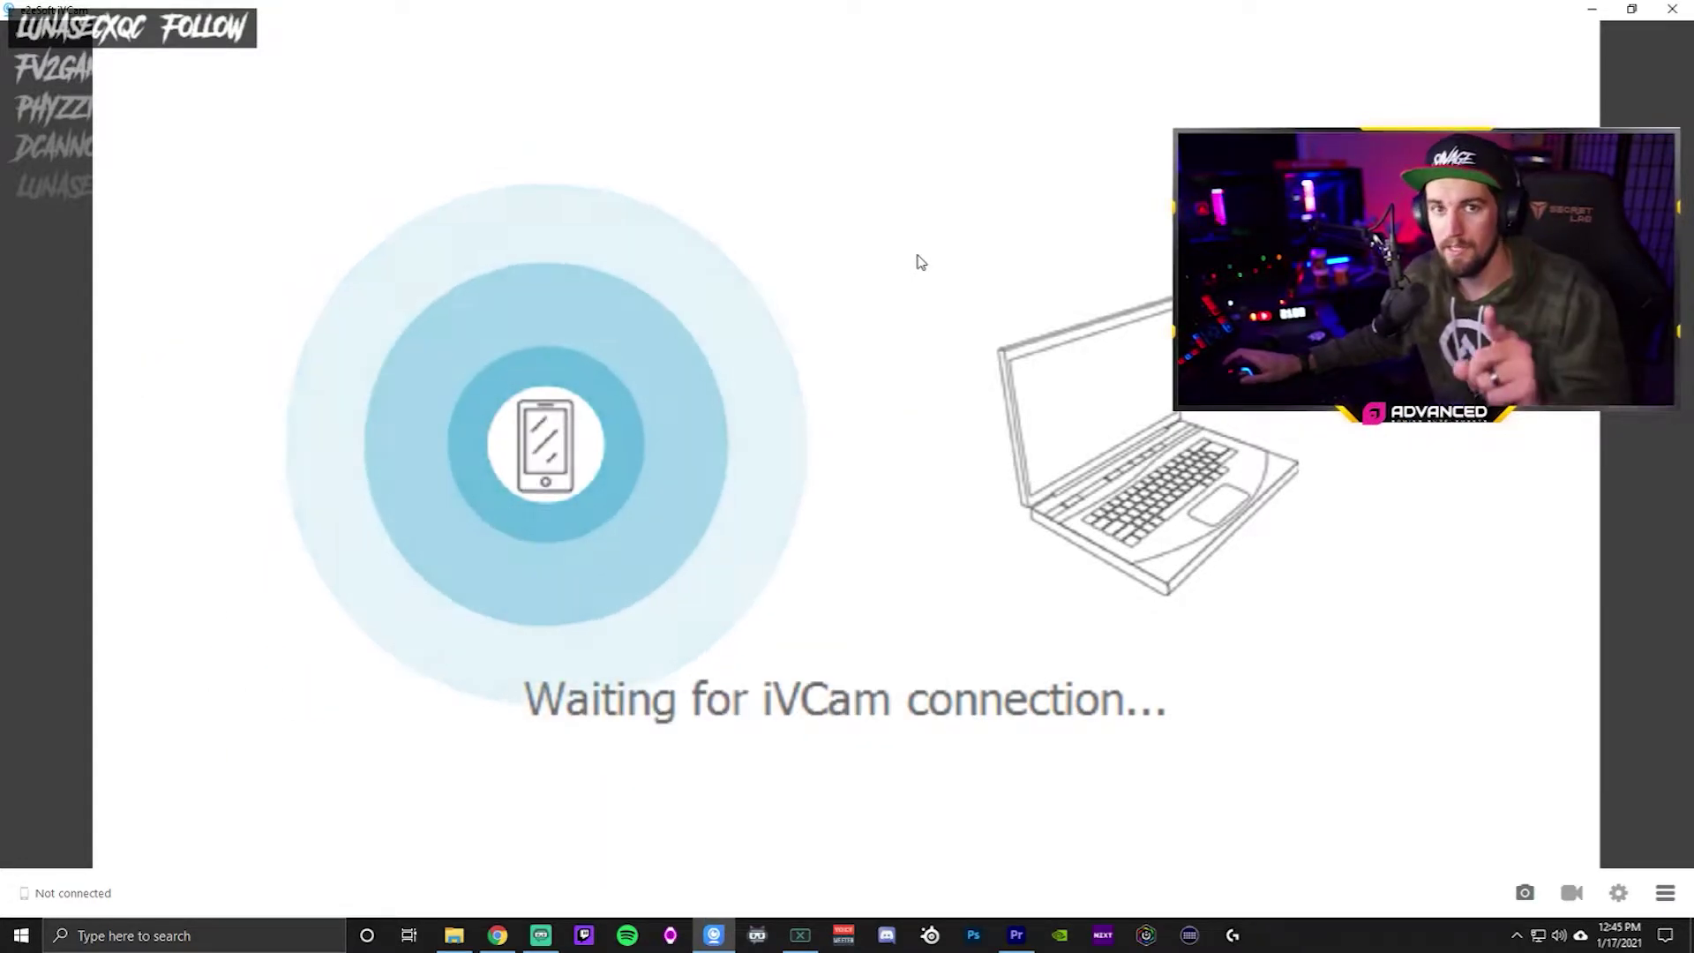
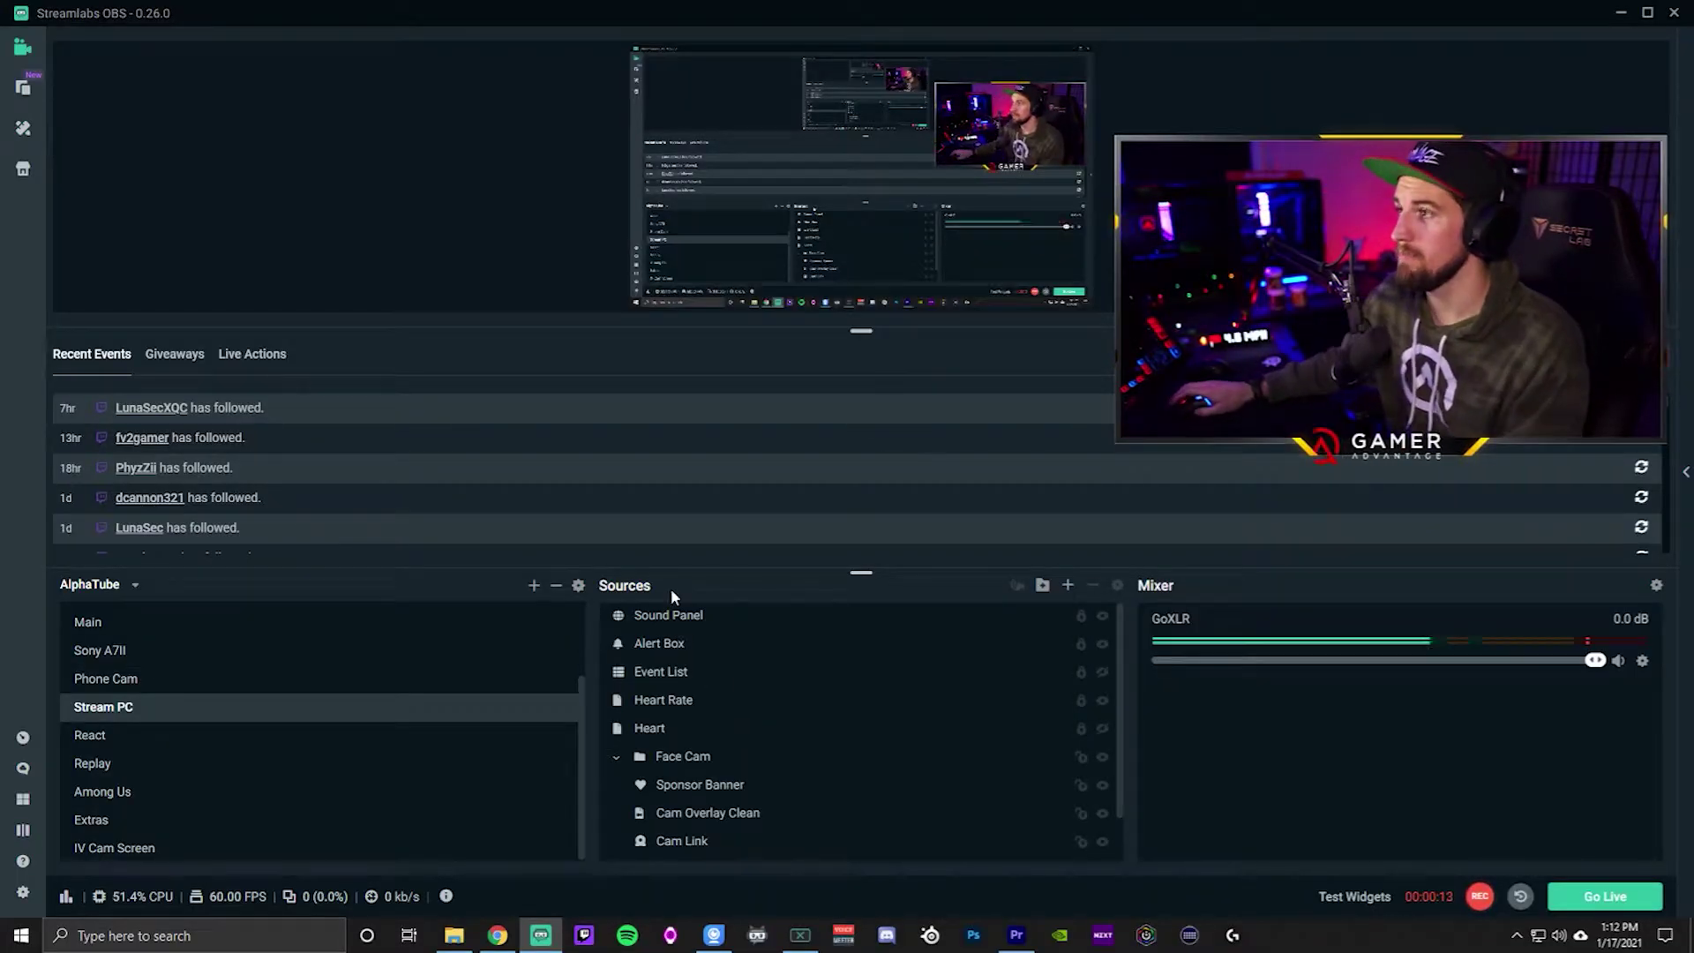
Start adding a Window Capture source to the Stream PC scene in Streamlabs OBS, checking the iVCam window's camera feed before confirming
{"action": "scroll", "coordinate": [132, 742], "scroll_direction": "up", "scroll_amount": 2}
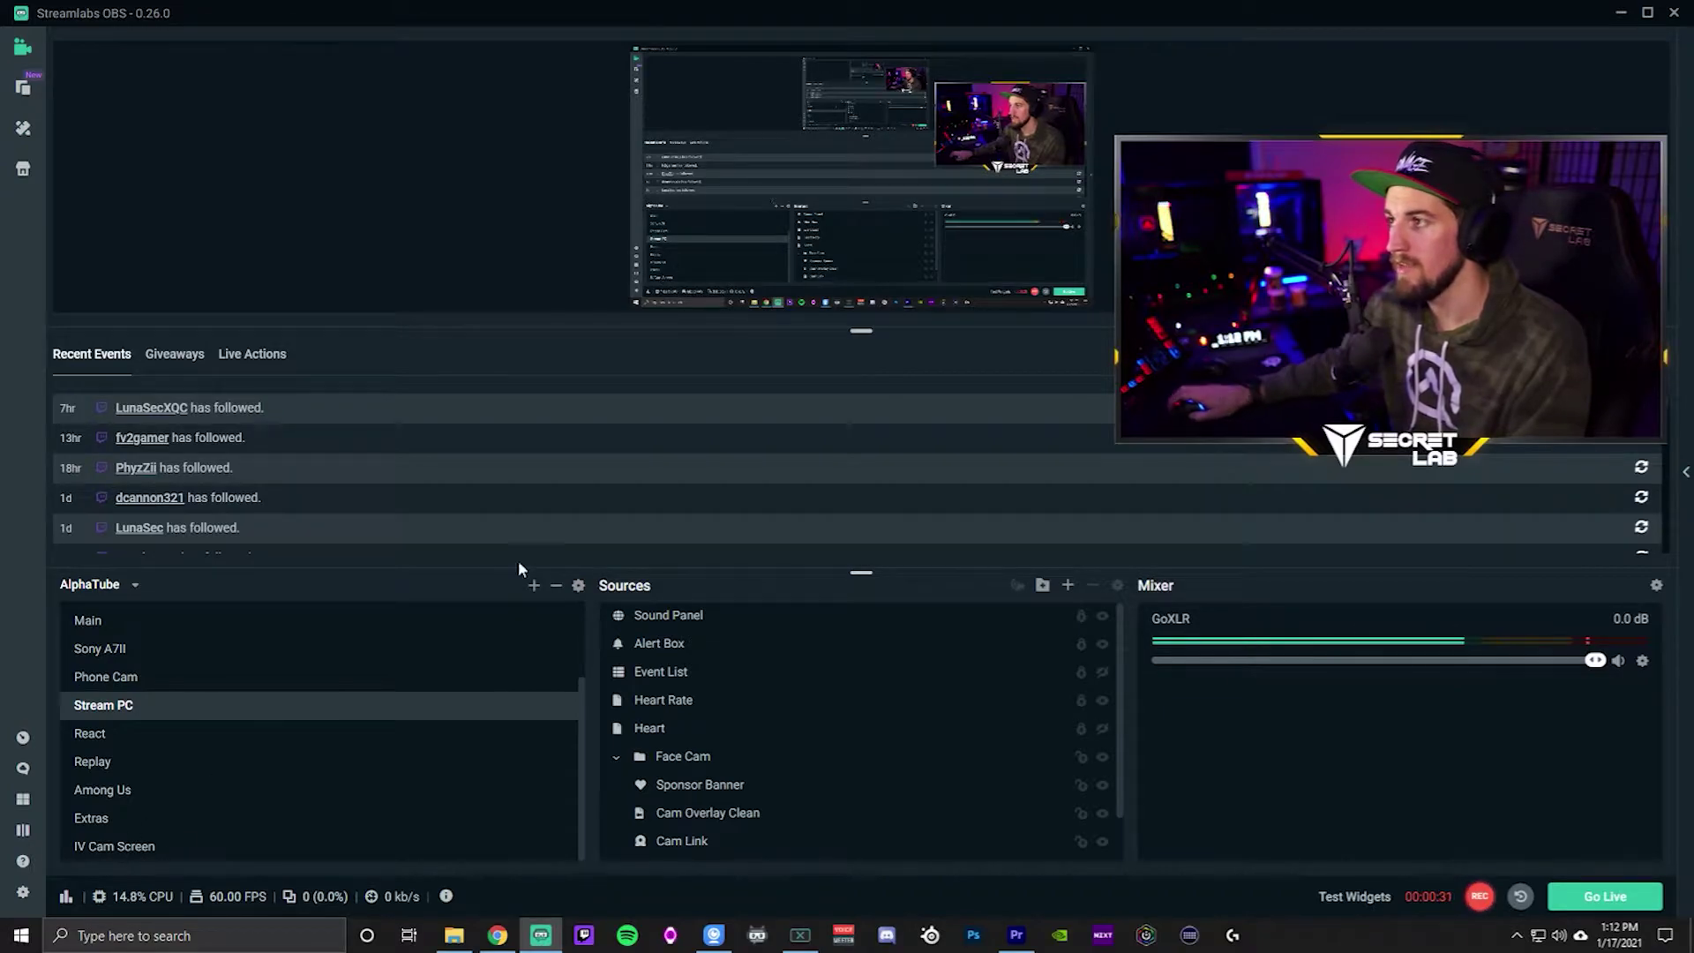
{"action": "scroll", "coordinate": [705, 750], "scroll_direction": "down", "scroll_amount": 1}
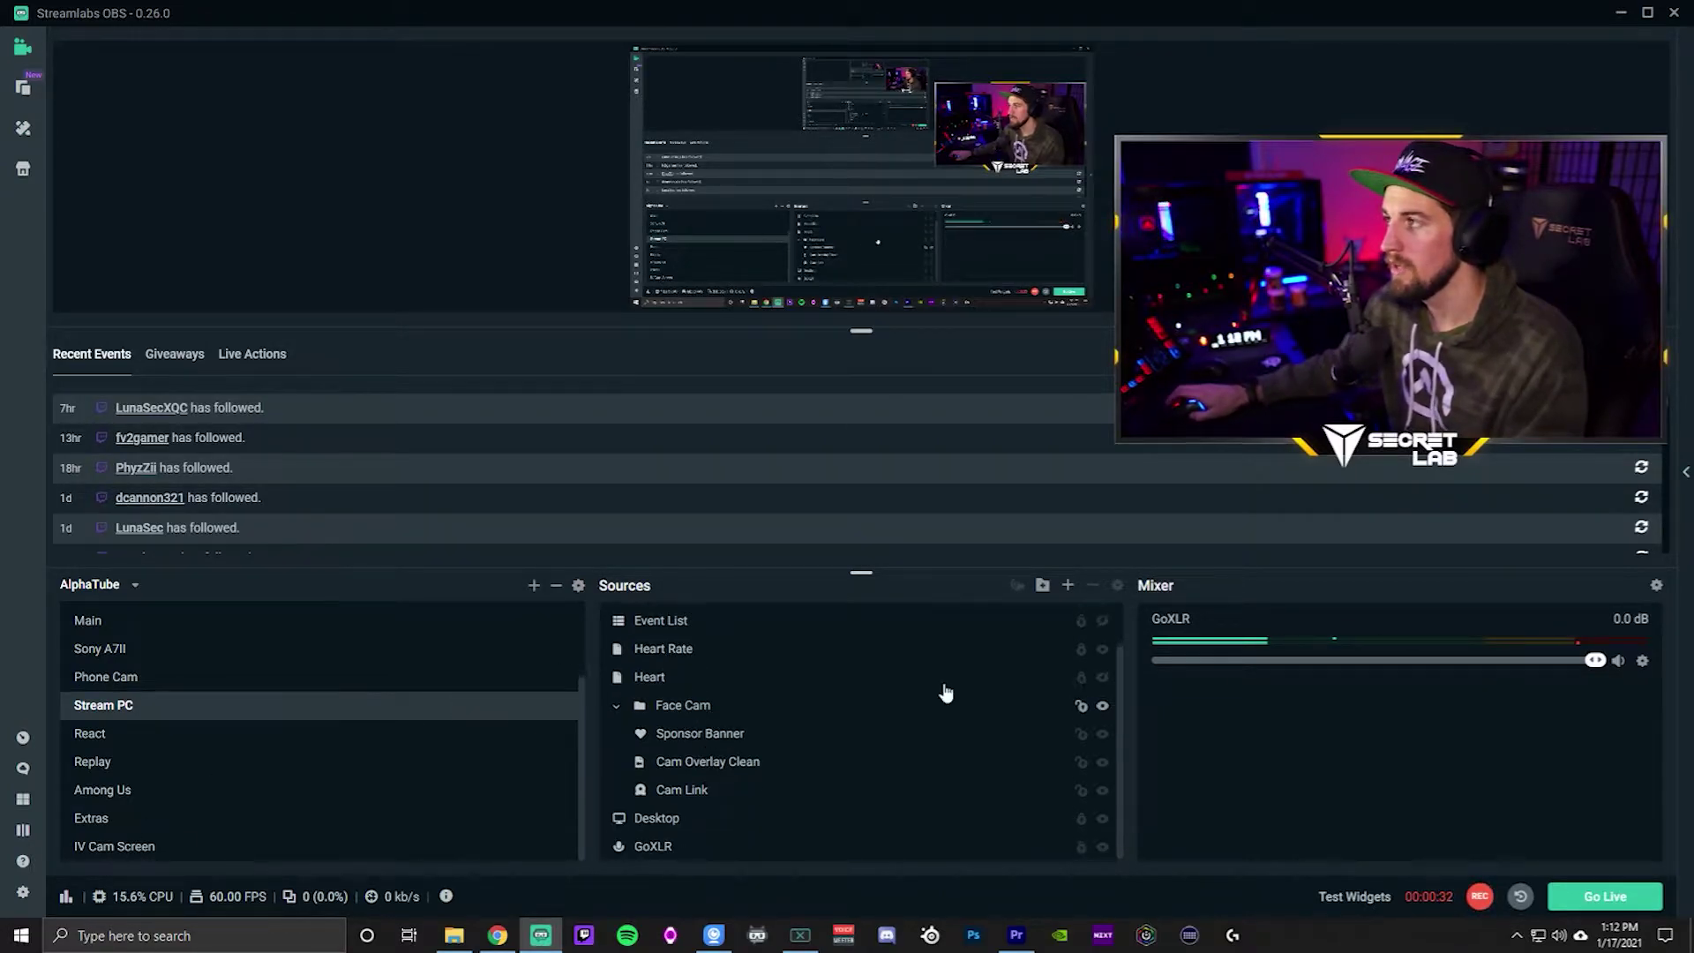
{"action": "left_click", "coordinate": [1070, 590]}
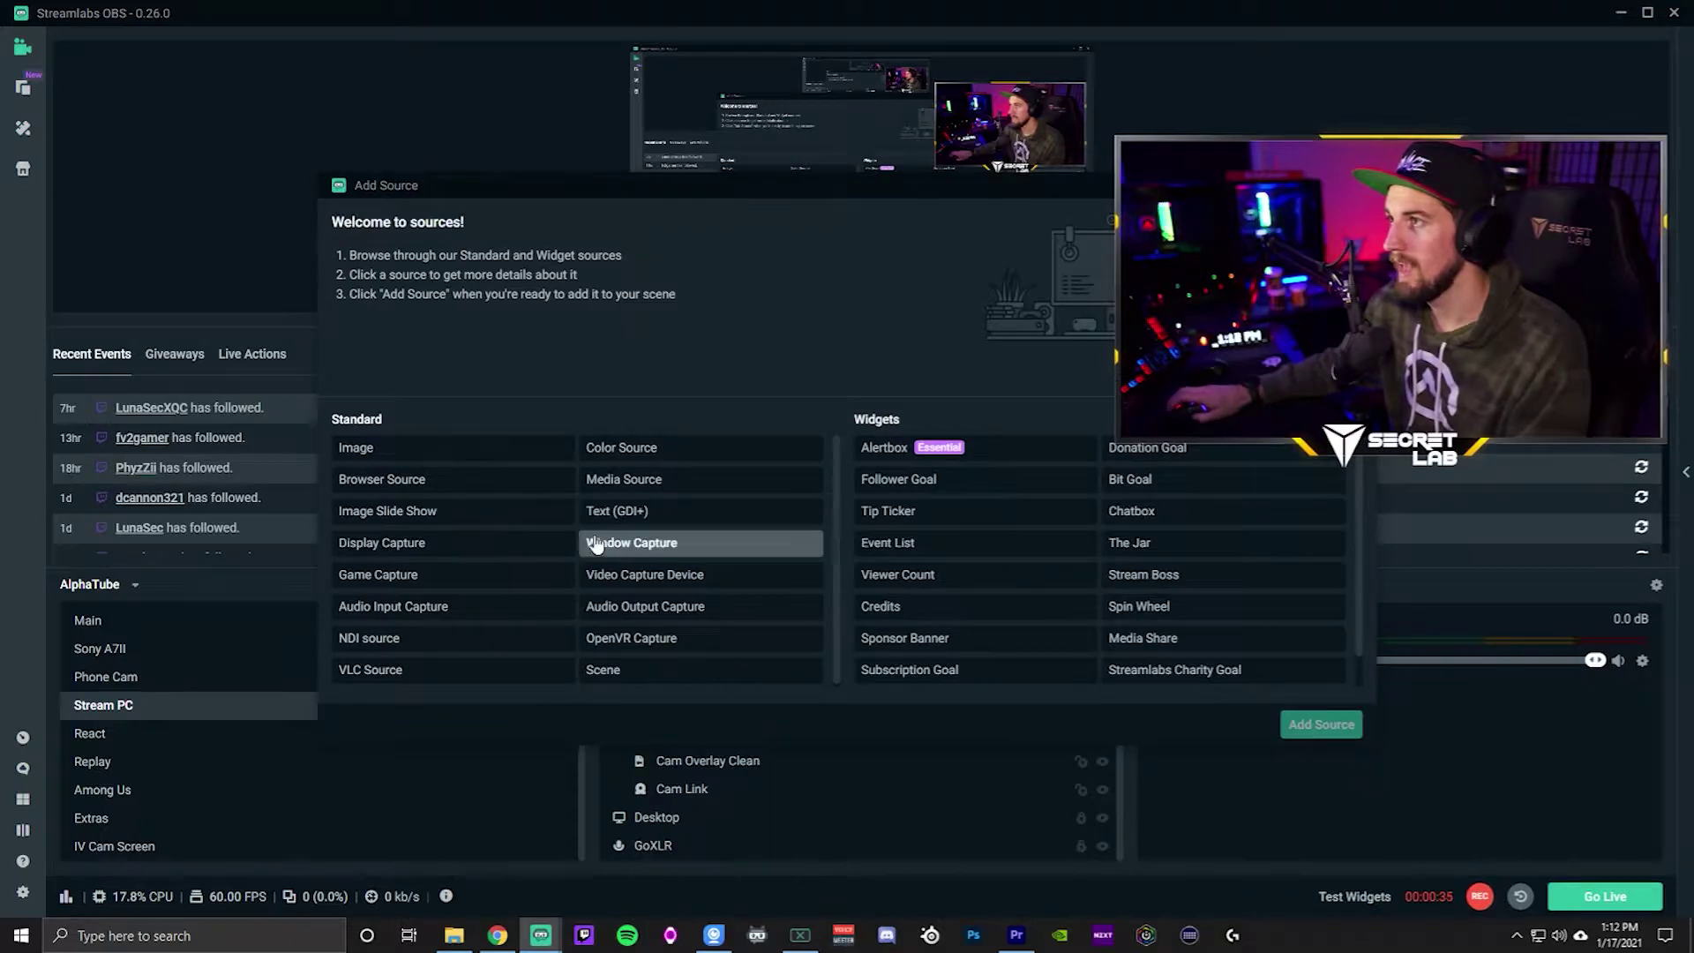
{"action": "left_click", "coordinate": [649, 550]}
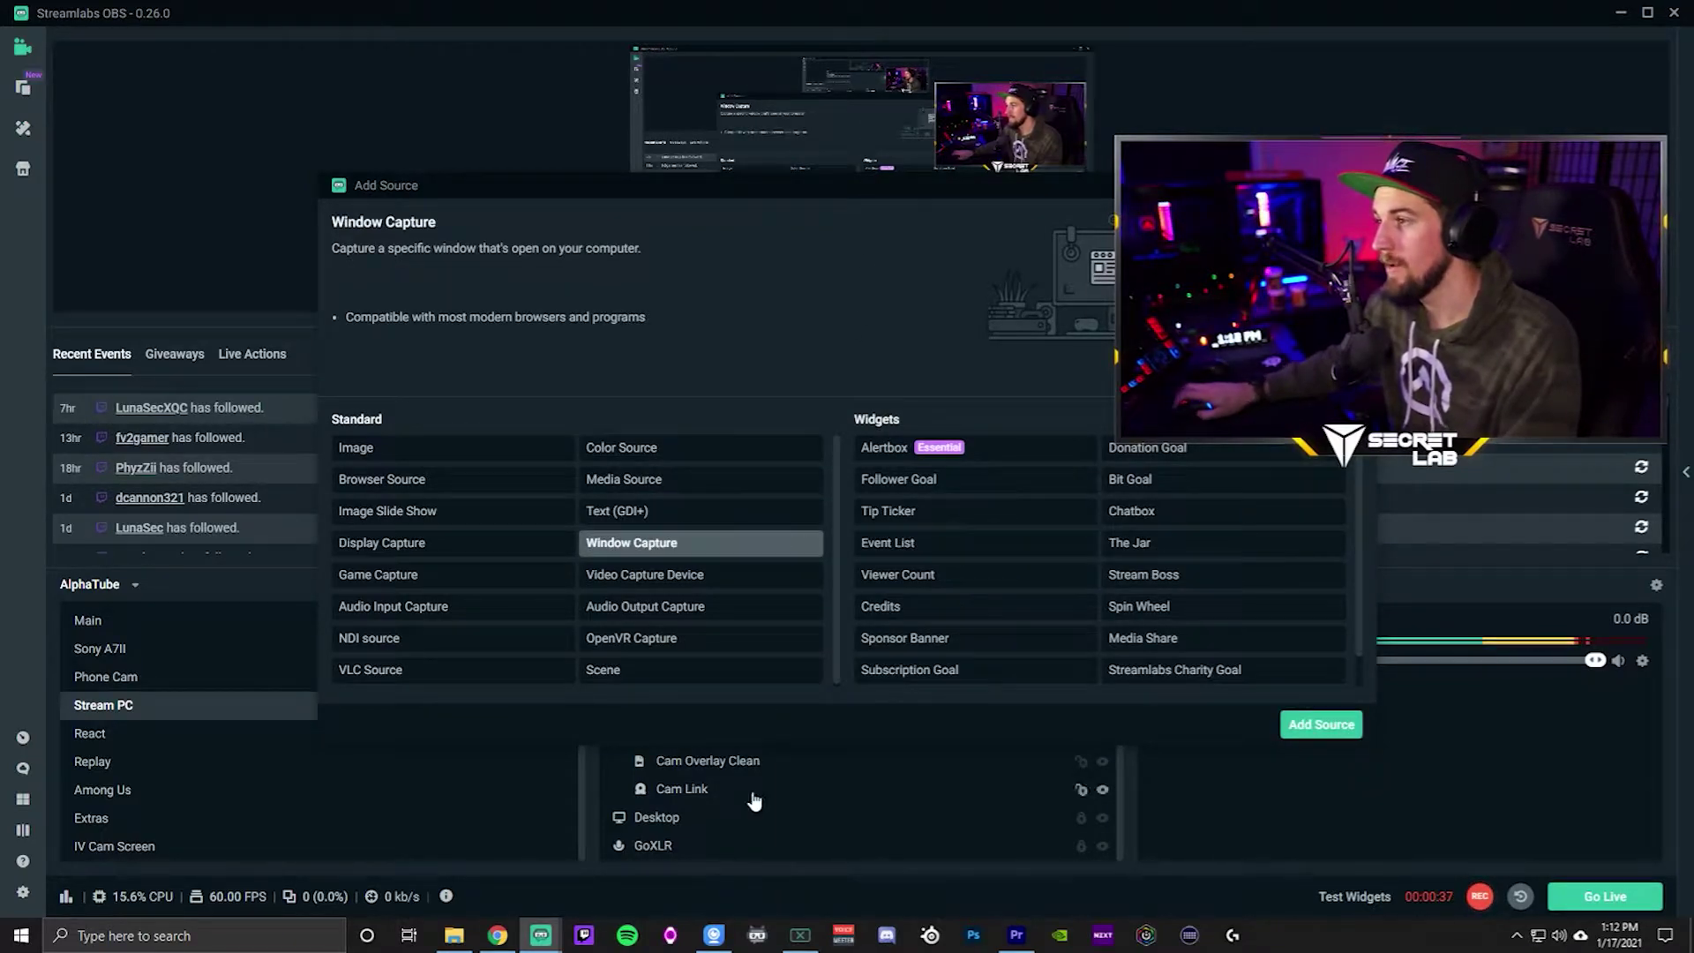
{"action": "left_click", "coordinate": [715, 935]}
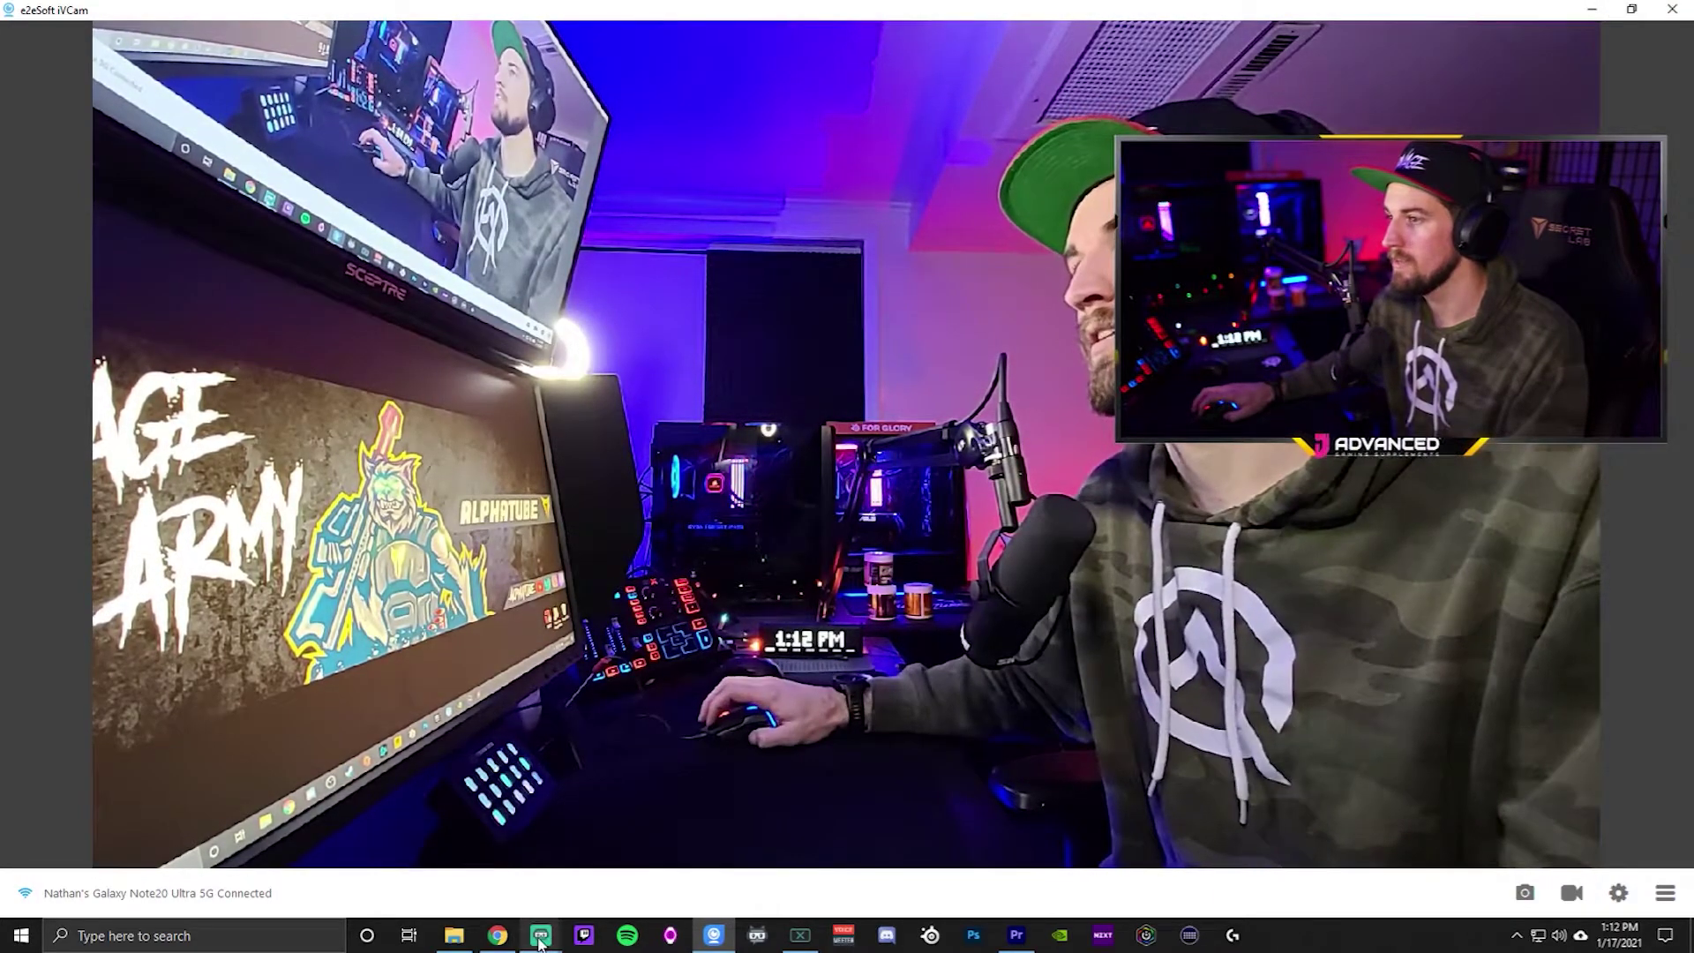
{"action": "mouse_move", "coordinate": [538, 940]}
{"action": "left_click", "coordinate": [489, 883]}
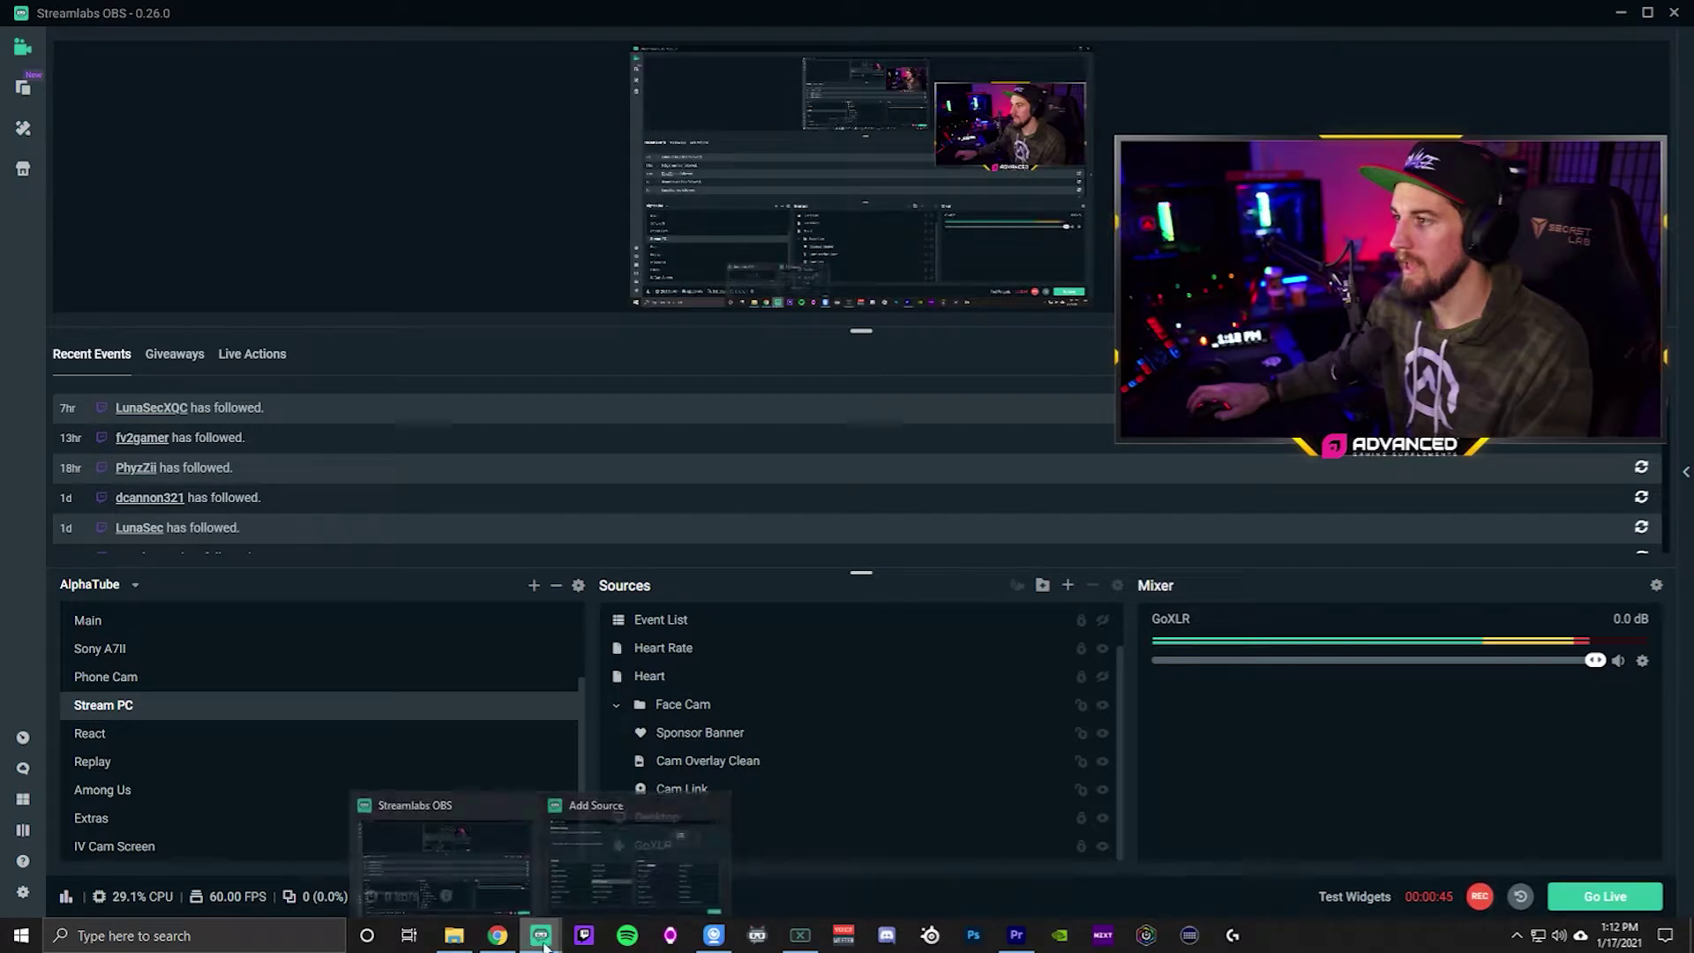
{"action": "left_click", "coordinate": [627, 854]}
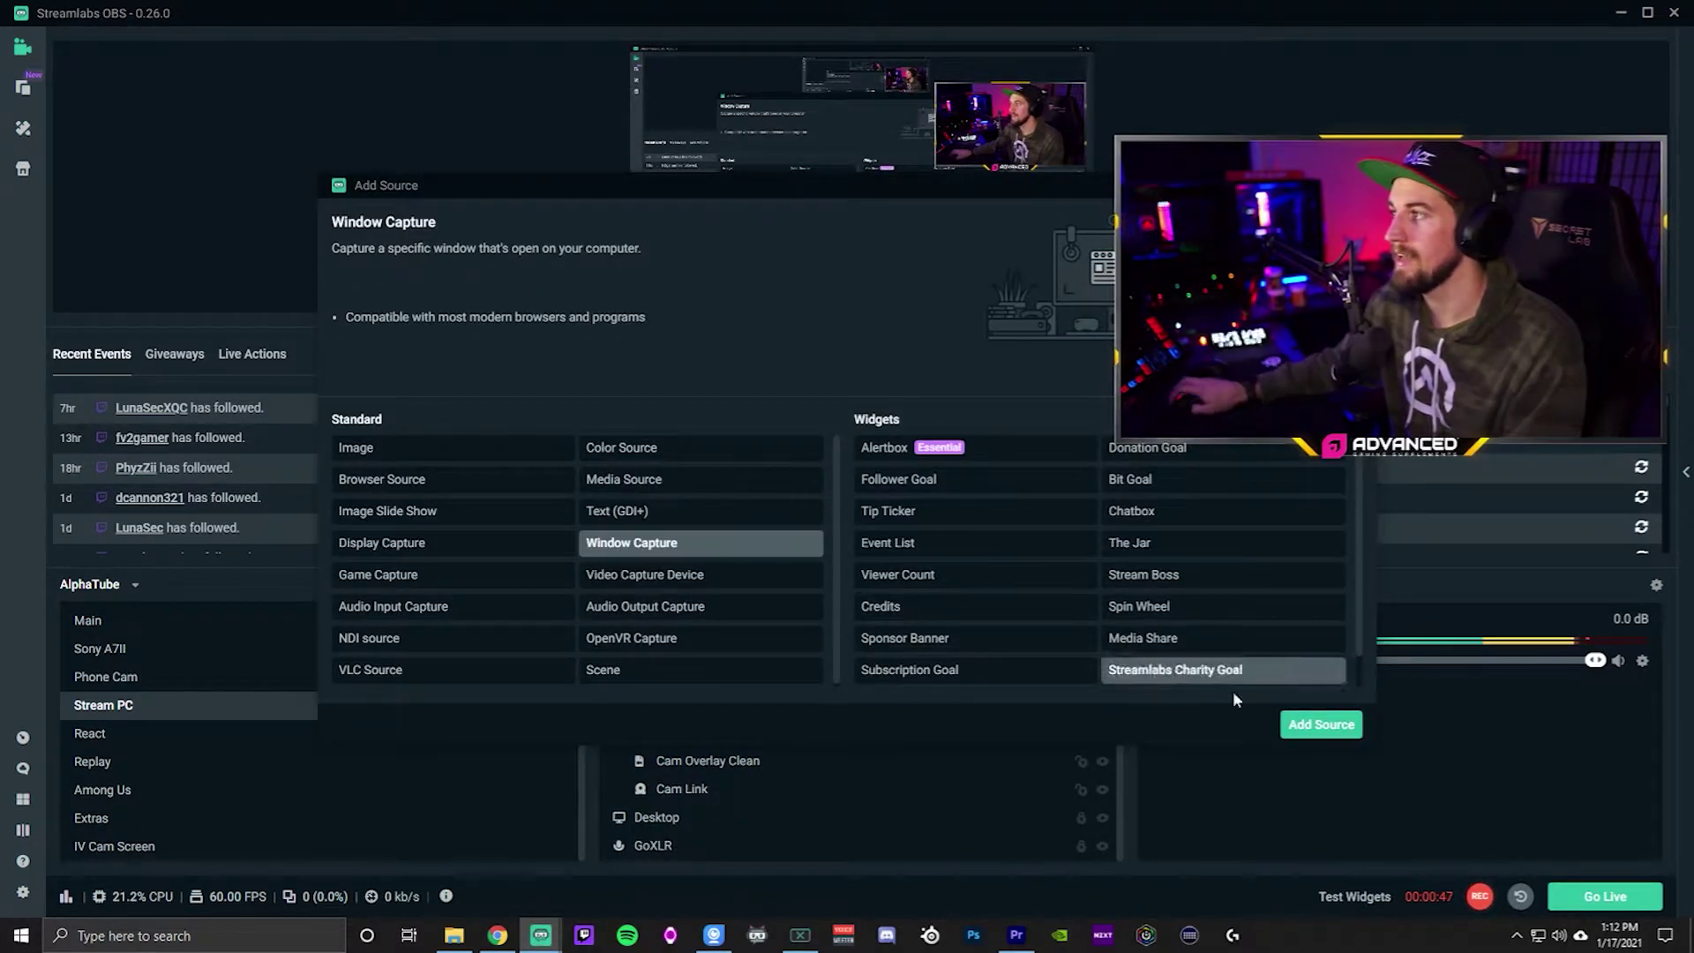
{"action": "left_click", "coordinate": [1307, 725]}
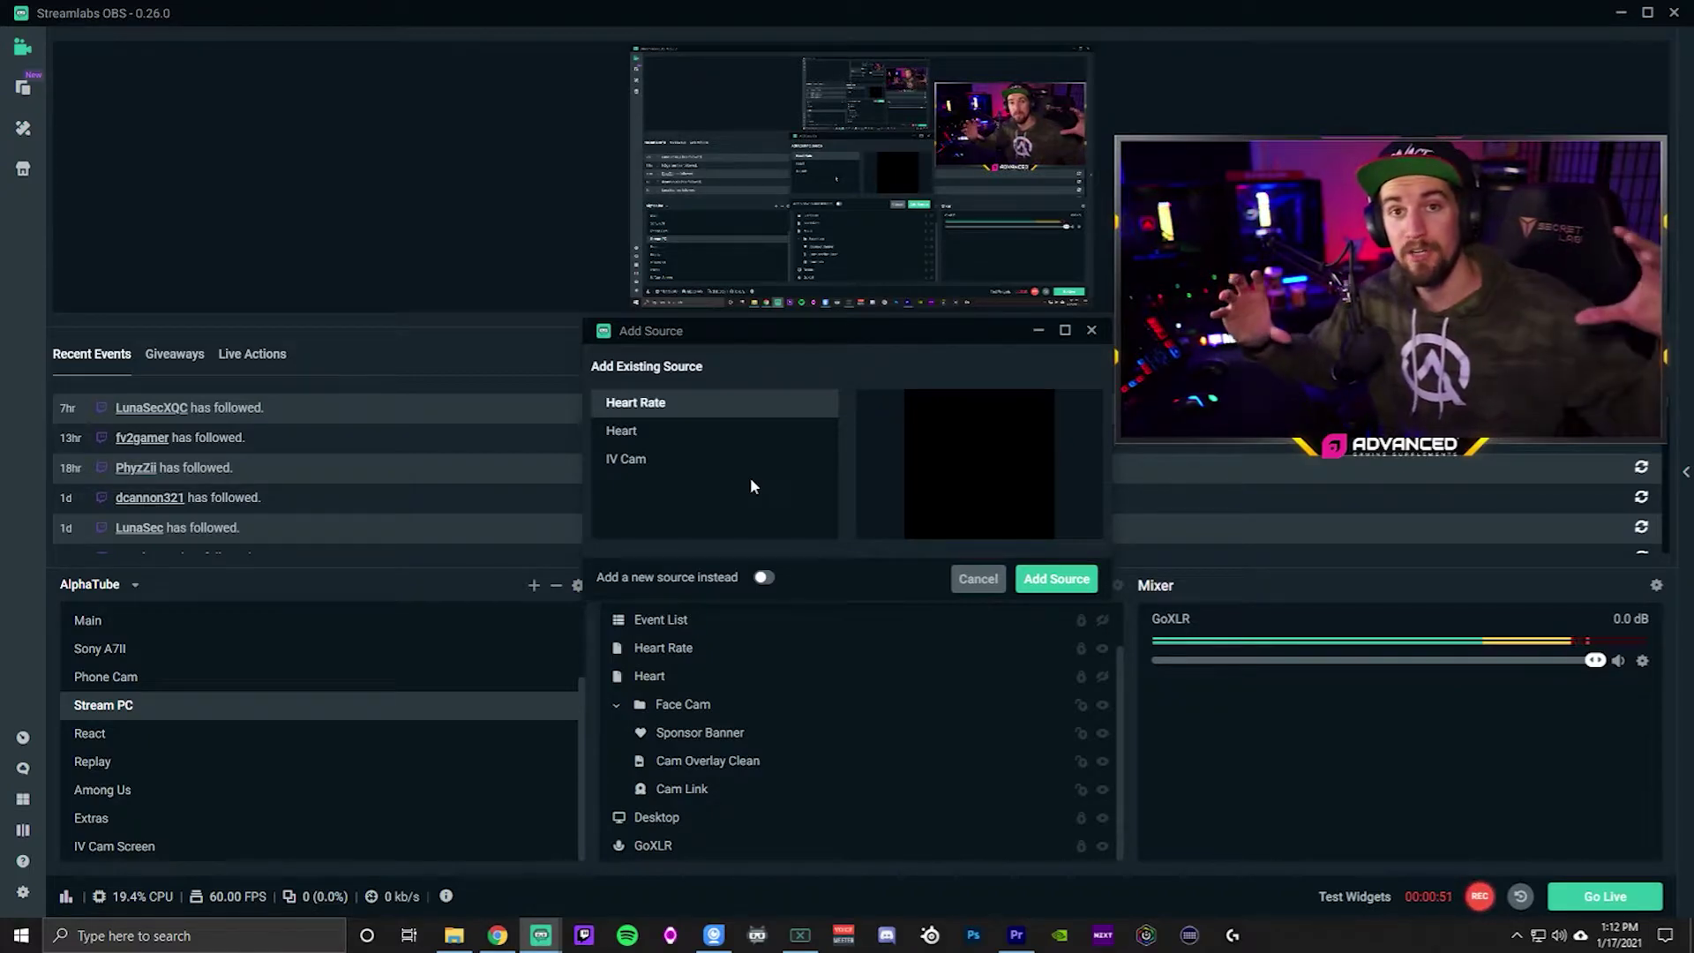
Add the existing IV Cam window capture to the Stream PC scene
{"action": "left_click", "coordinate": [662, 462]}
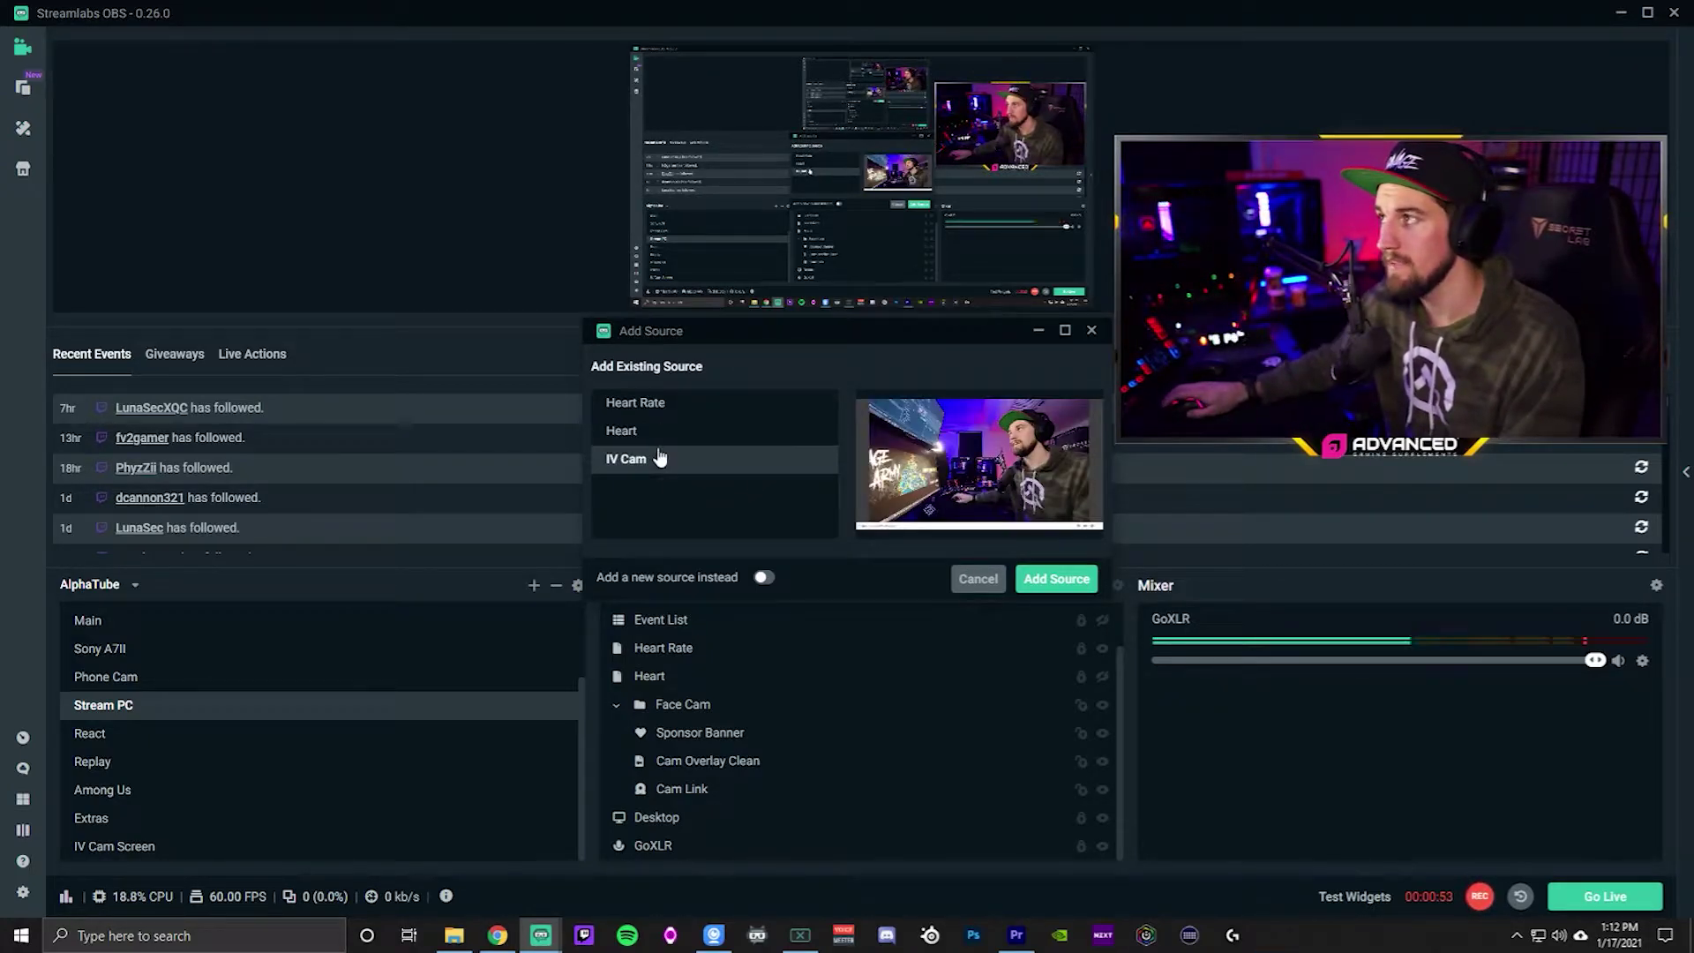
{"action": "left_click_drag", "start_coordinate": [706, 331], "coordinate": [536, 380]}
{"action": "left_click", "coordinate": [882, 631]}
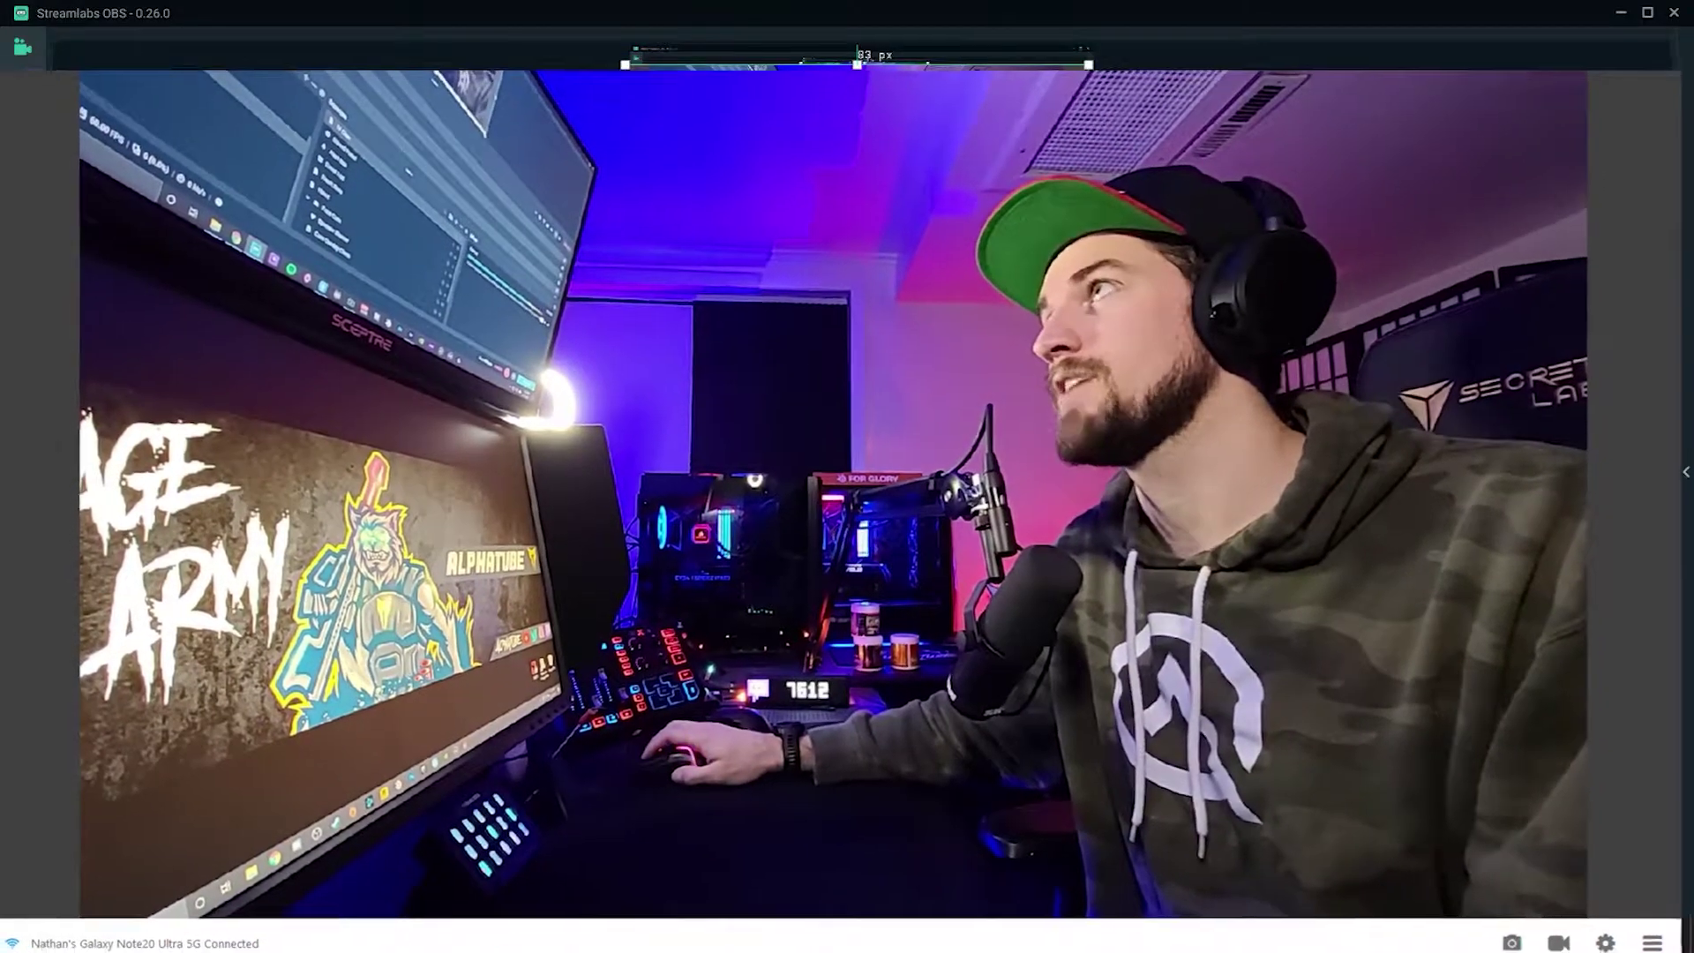
Scale down the IV Cam source and place it about 182 px from the canvas's left edge and 310 px from its bottom
{"action": "key", "text": "Escape"}
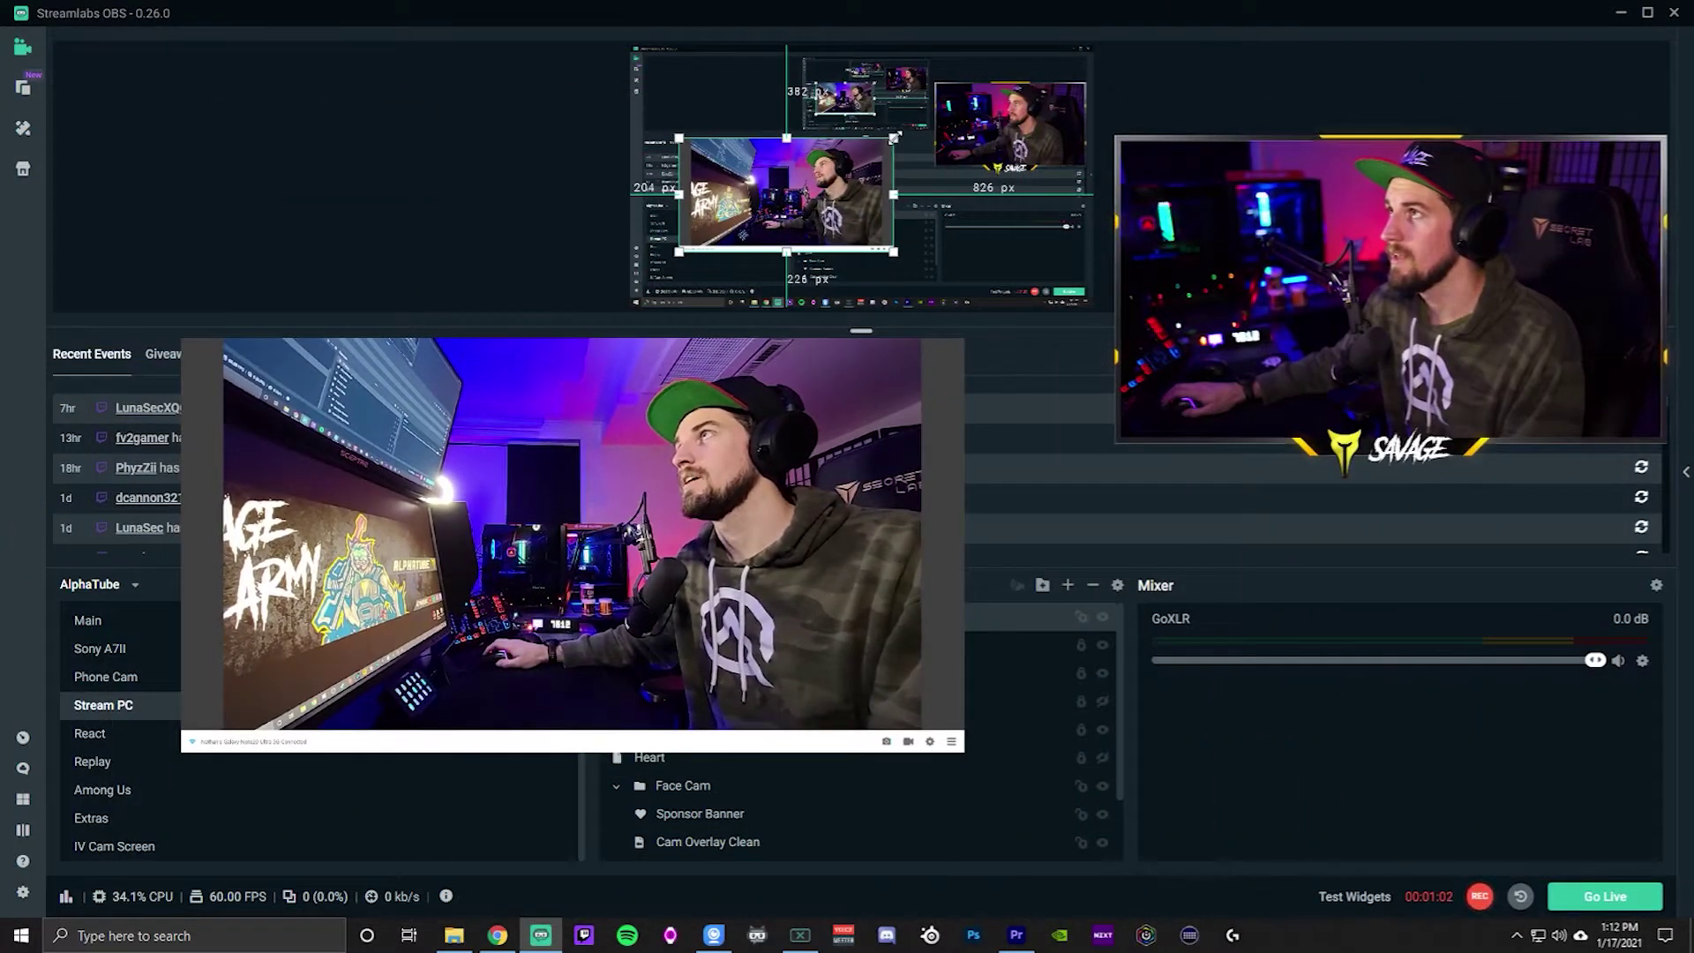
{"action": "left_click_drag", "start_coordinate": [893, 139], "coordinate": [755, 196]}
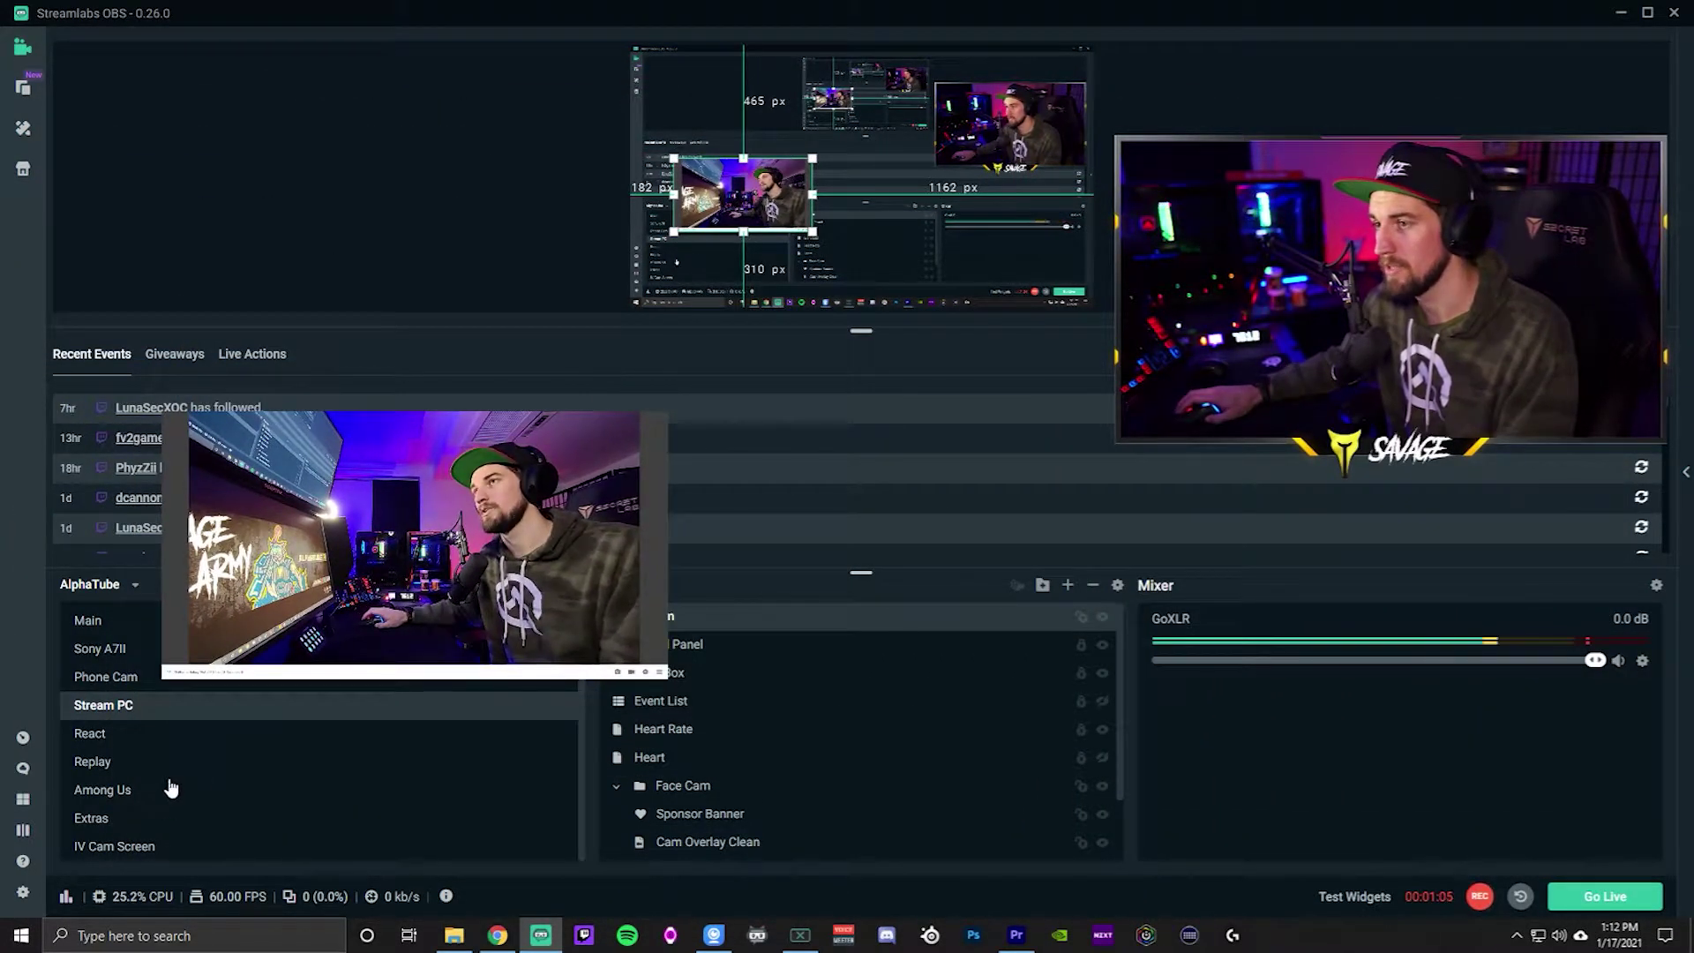
{"action": "scroll", "coordinate": [155, 750], "scroll_direction": "up", "scroll_amount": 1}
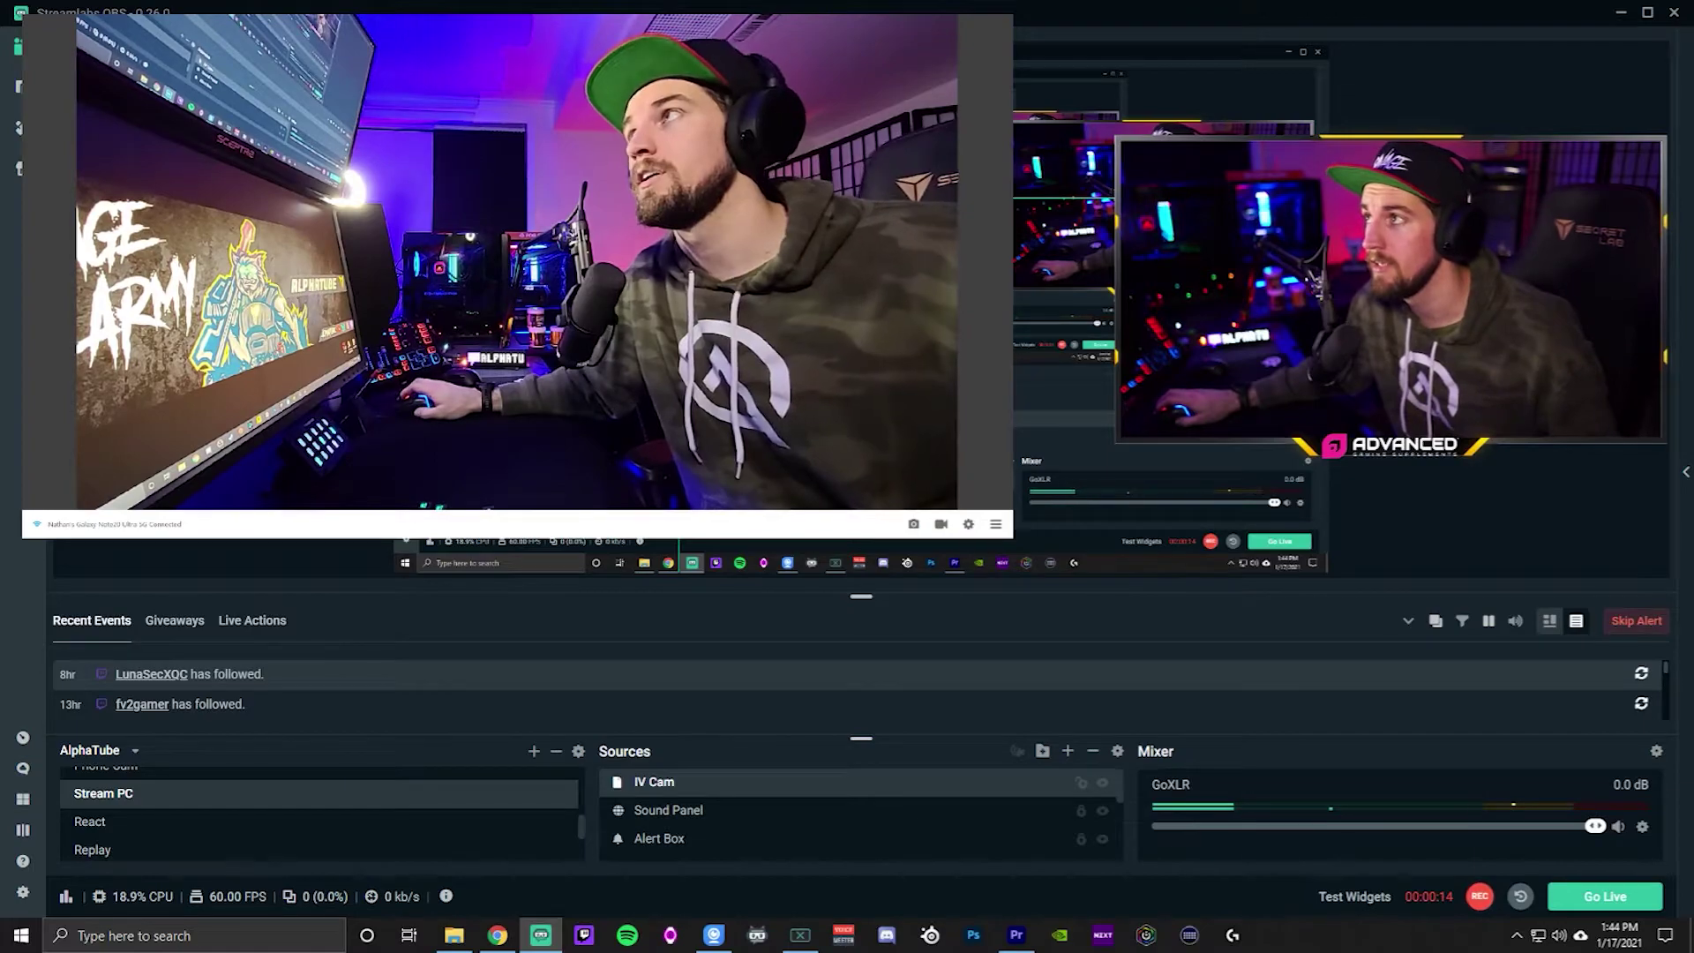
Add a Color Correction filter to the IV Cam source and set its gamma to -0.2
{"action": "right_click", "coordinate": [824, 852]}
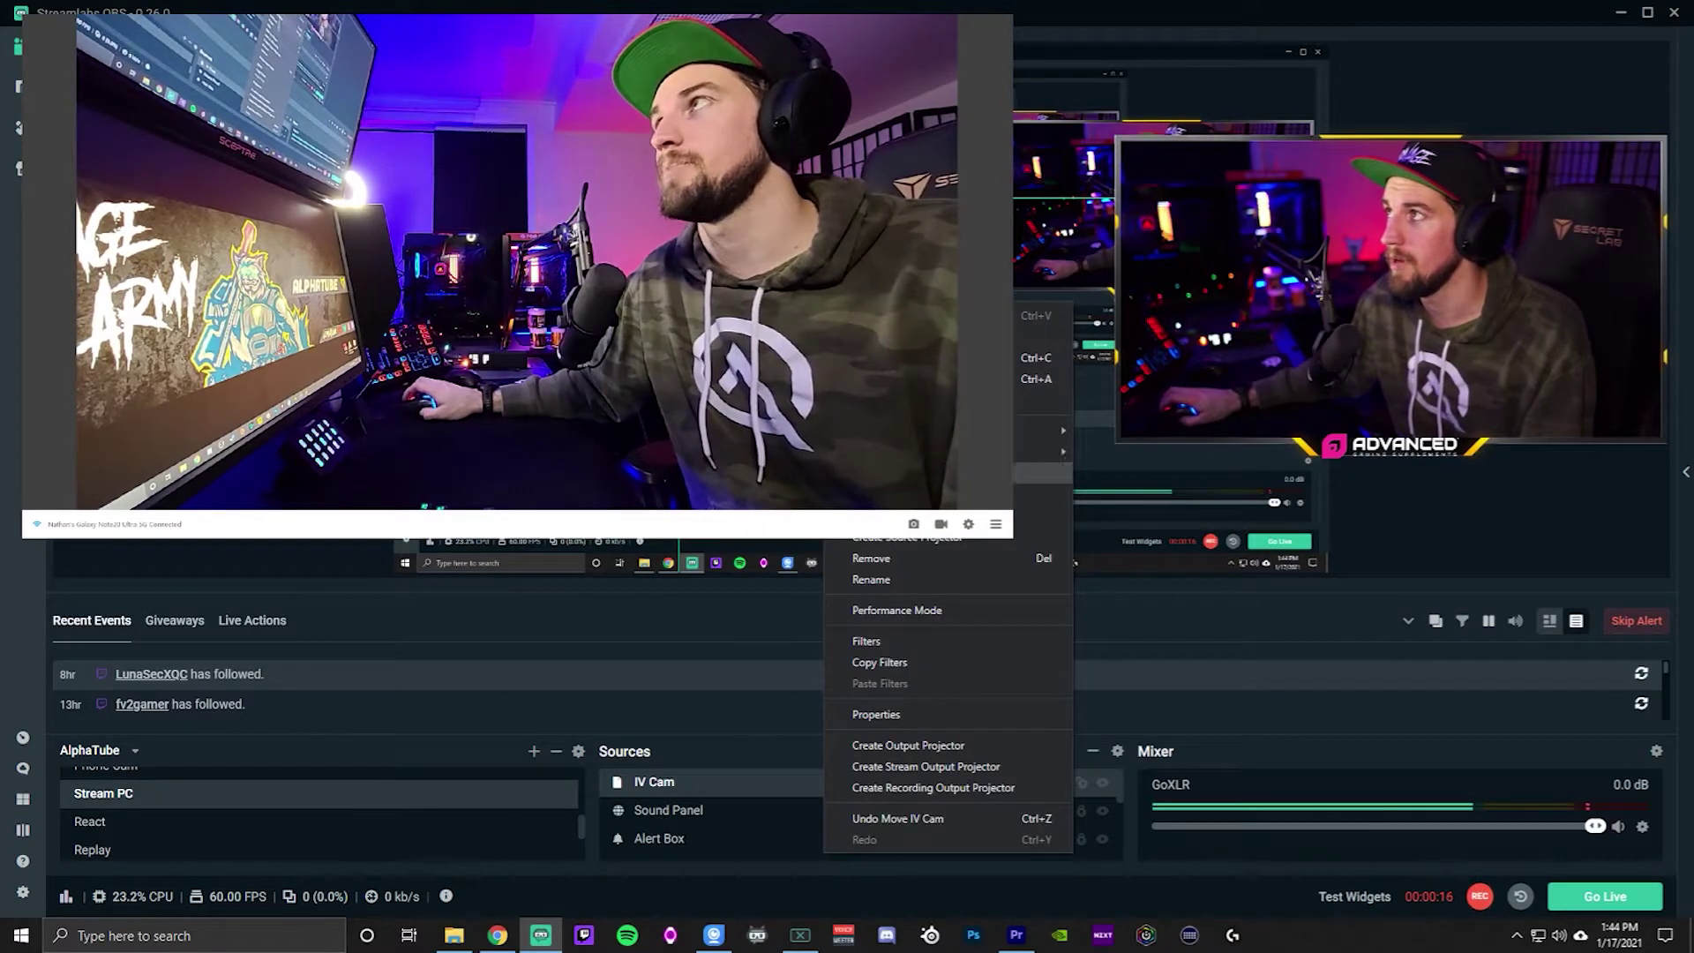
{"action": "left_click", "coordinate": [877, 633]}
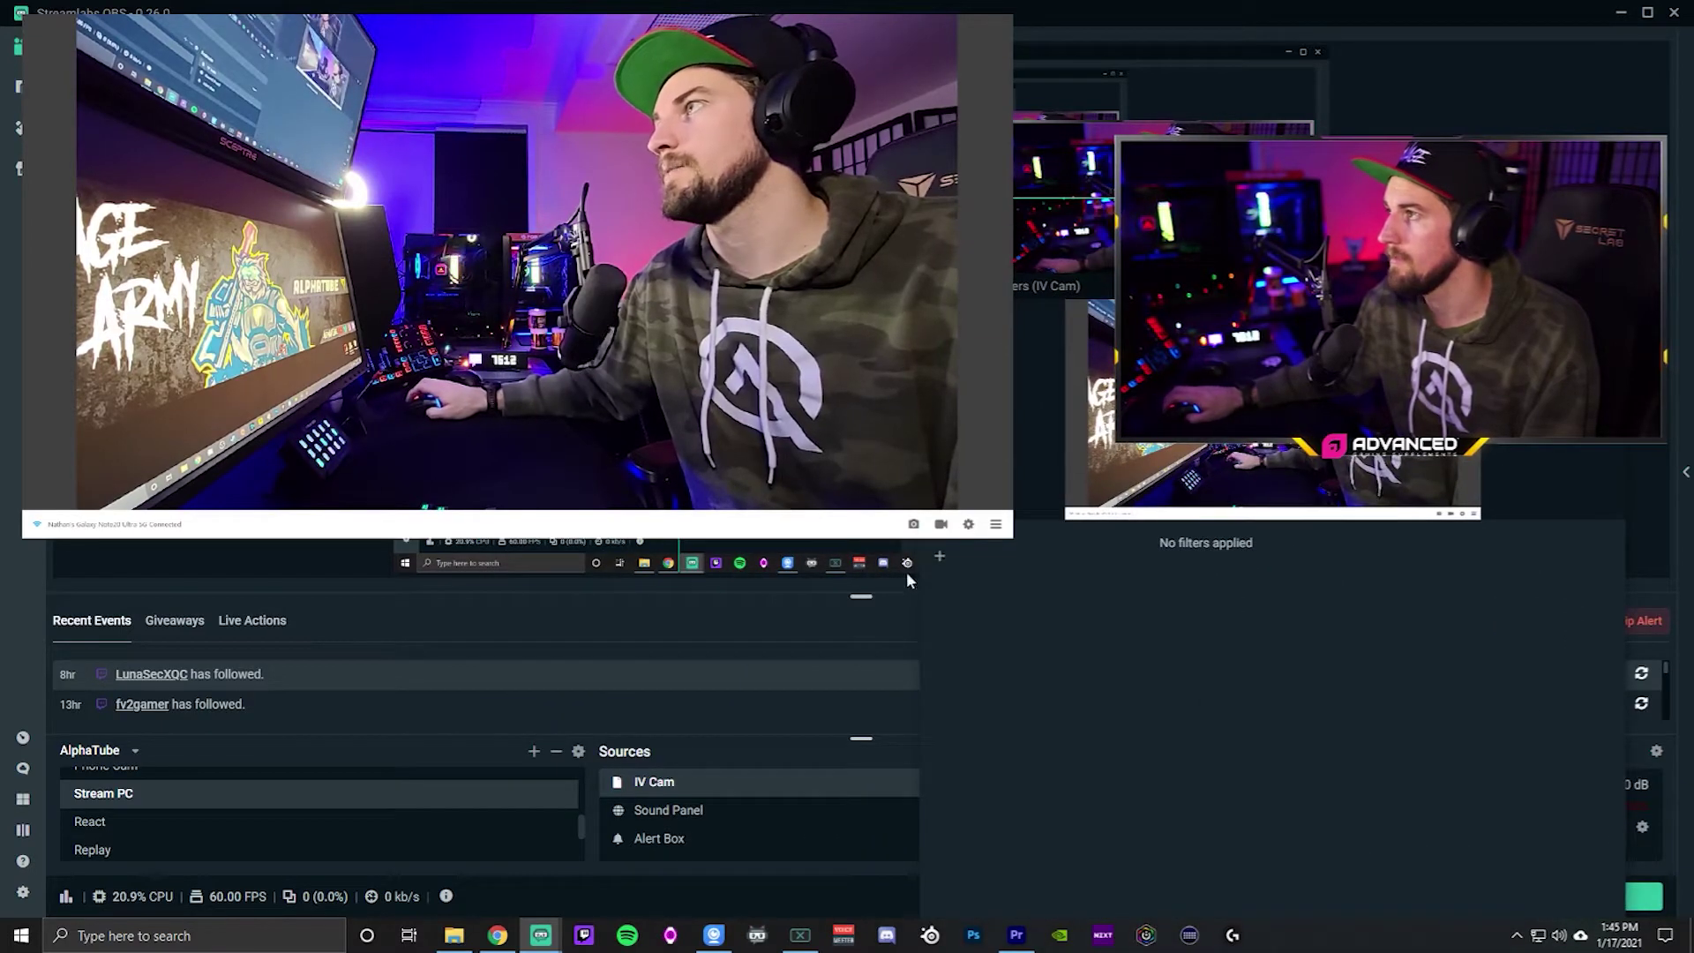
{"action": "left_click", "coordinate": [941, 561]}
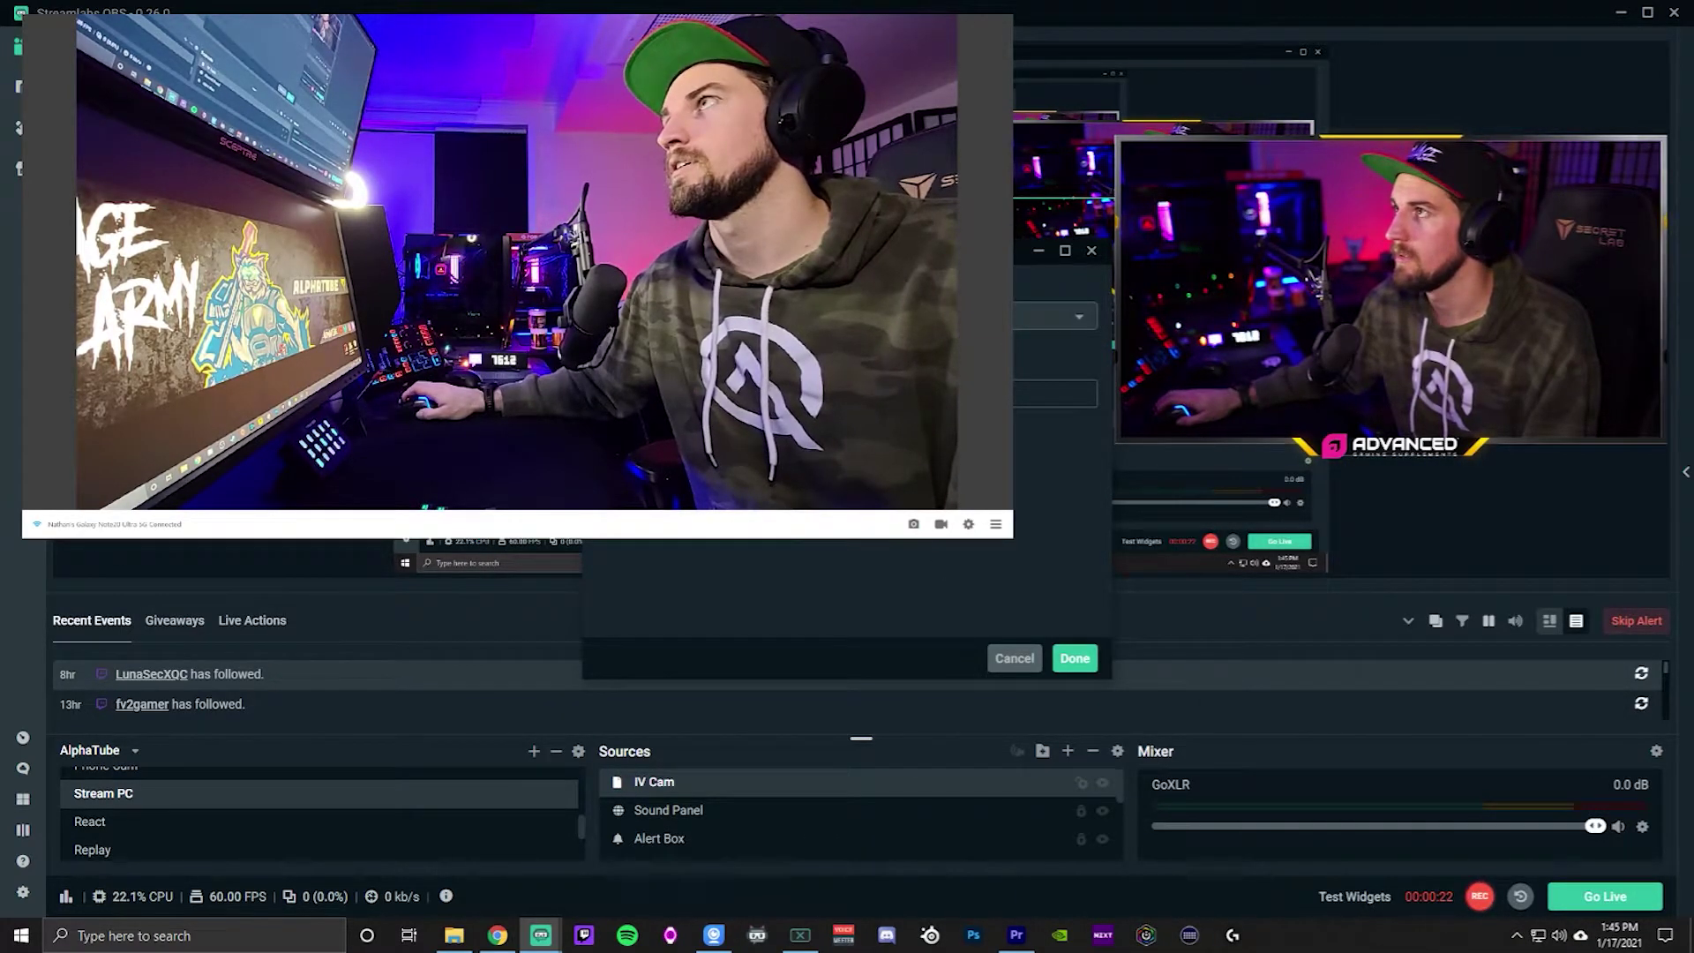
{"action": "left_click", "coordinate": [1068, 422]}
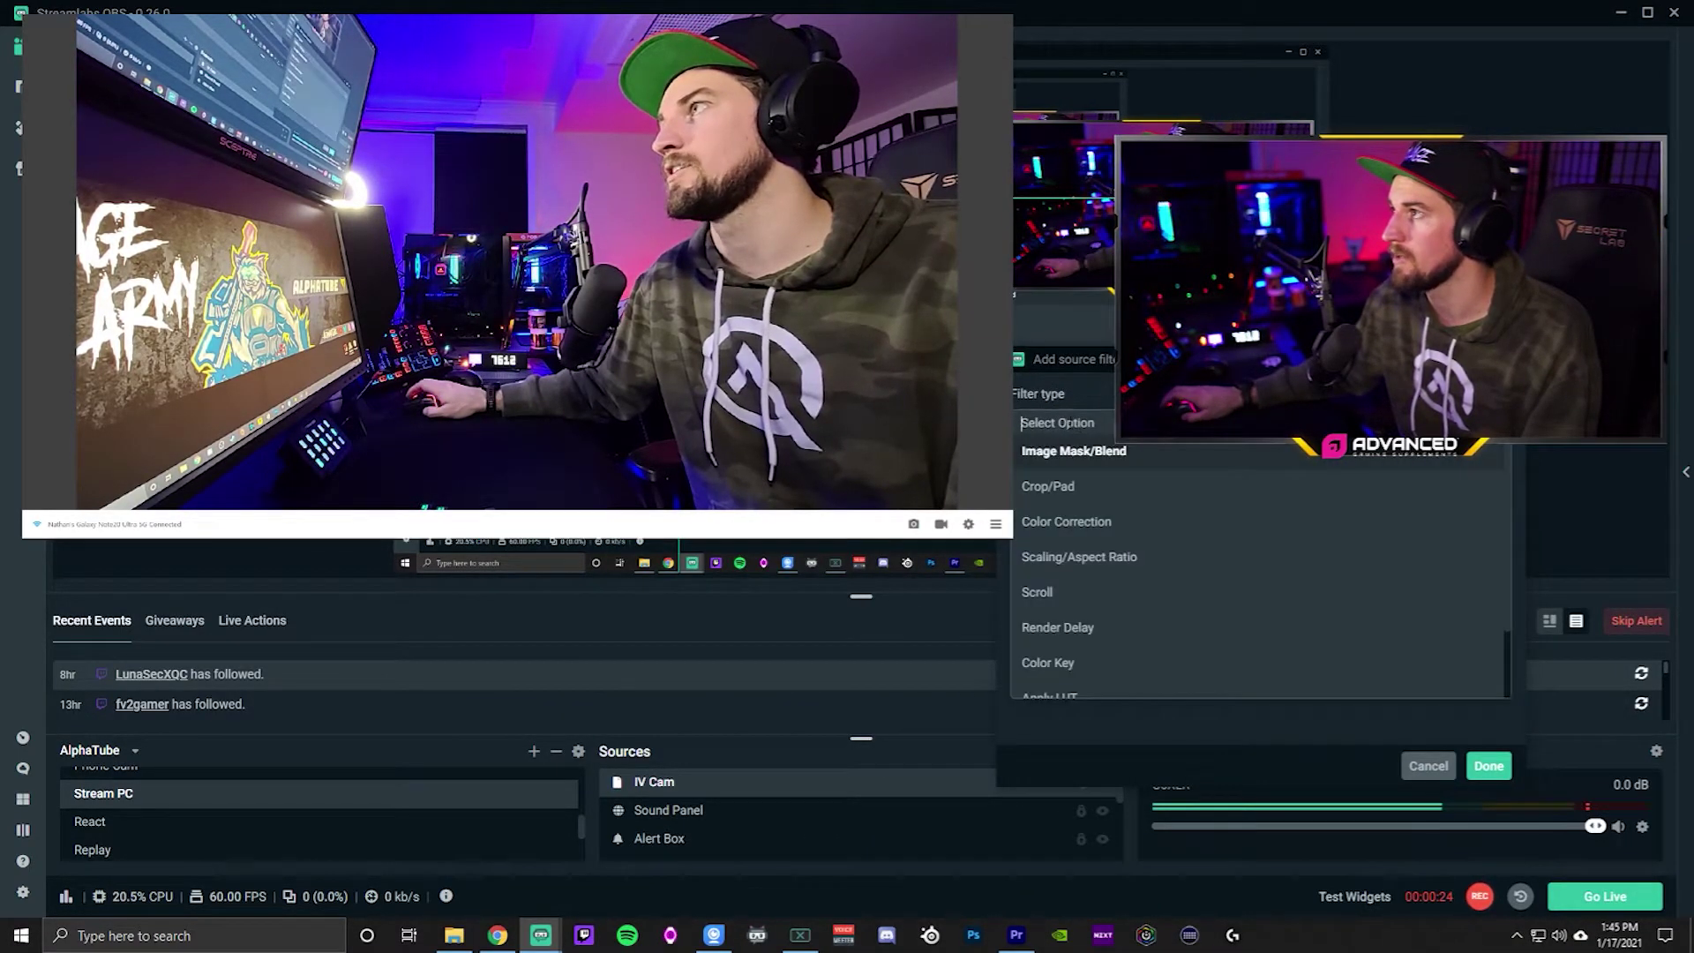
{"action": "left_click", "coordinate": [1066, 522]}
{"action": "left_click", "coordinate": [1486, 765]}
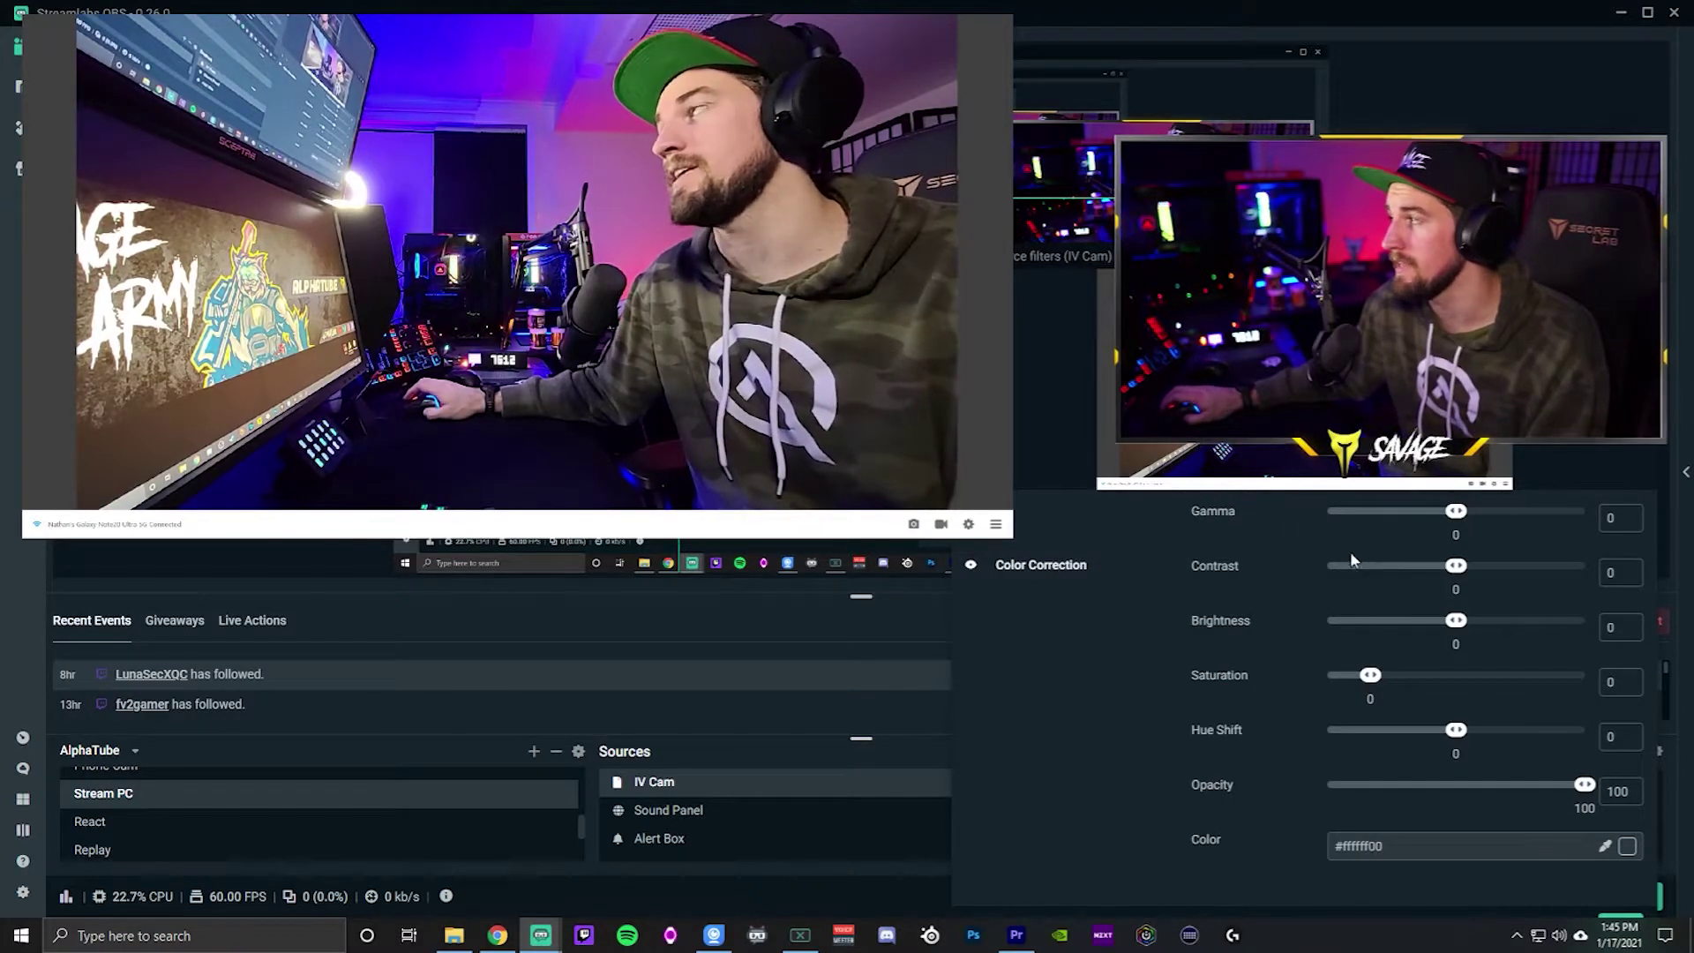
{"action": "left_click_drag", "start_coordinate": [1455, 519], "coordinate": [1450, 519]}
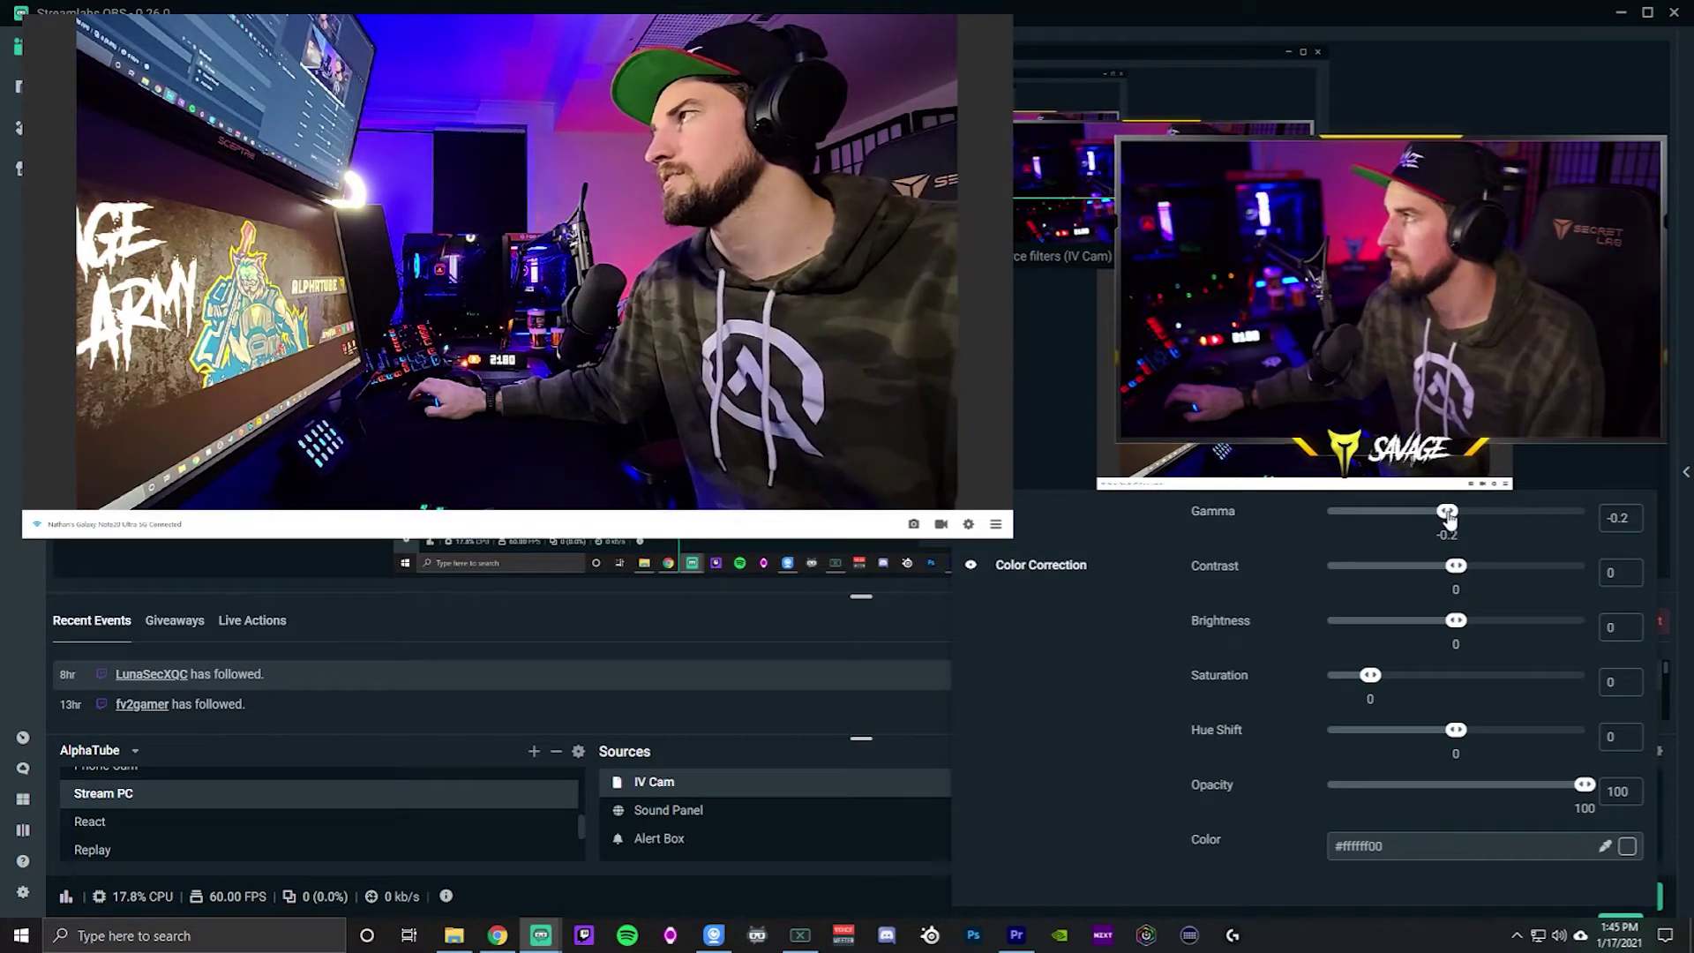
Fine-tune the IV Cam Color Correction filter, keeping gamma at -0.2 and setting contrast to 0.03
{"action": "left_click_drag", "start_coordinate": [1455, 521], "coordinate": [1453, 520]}
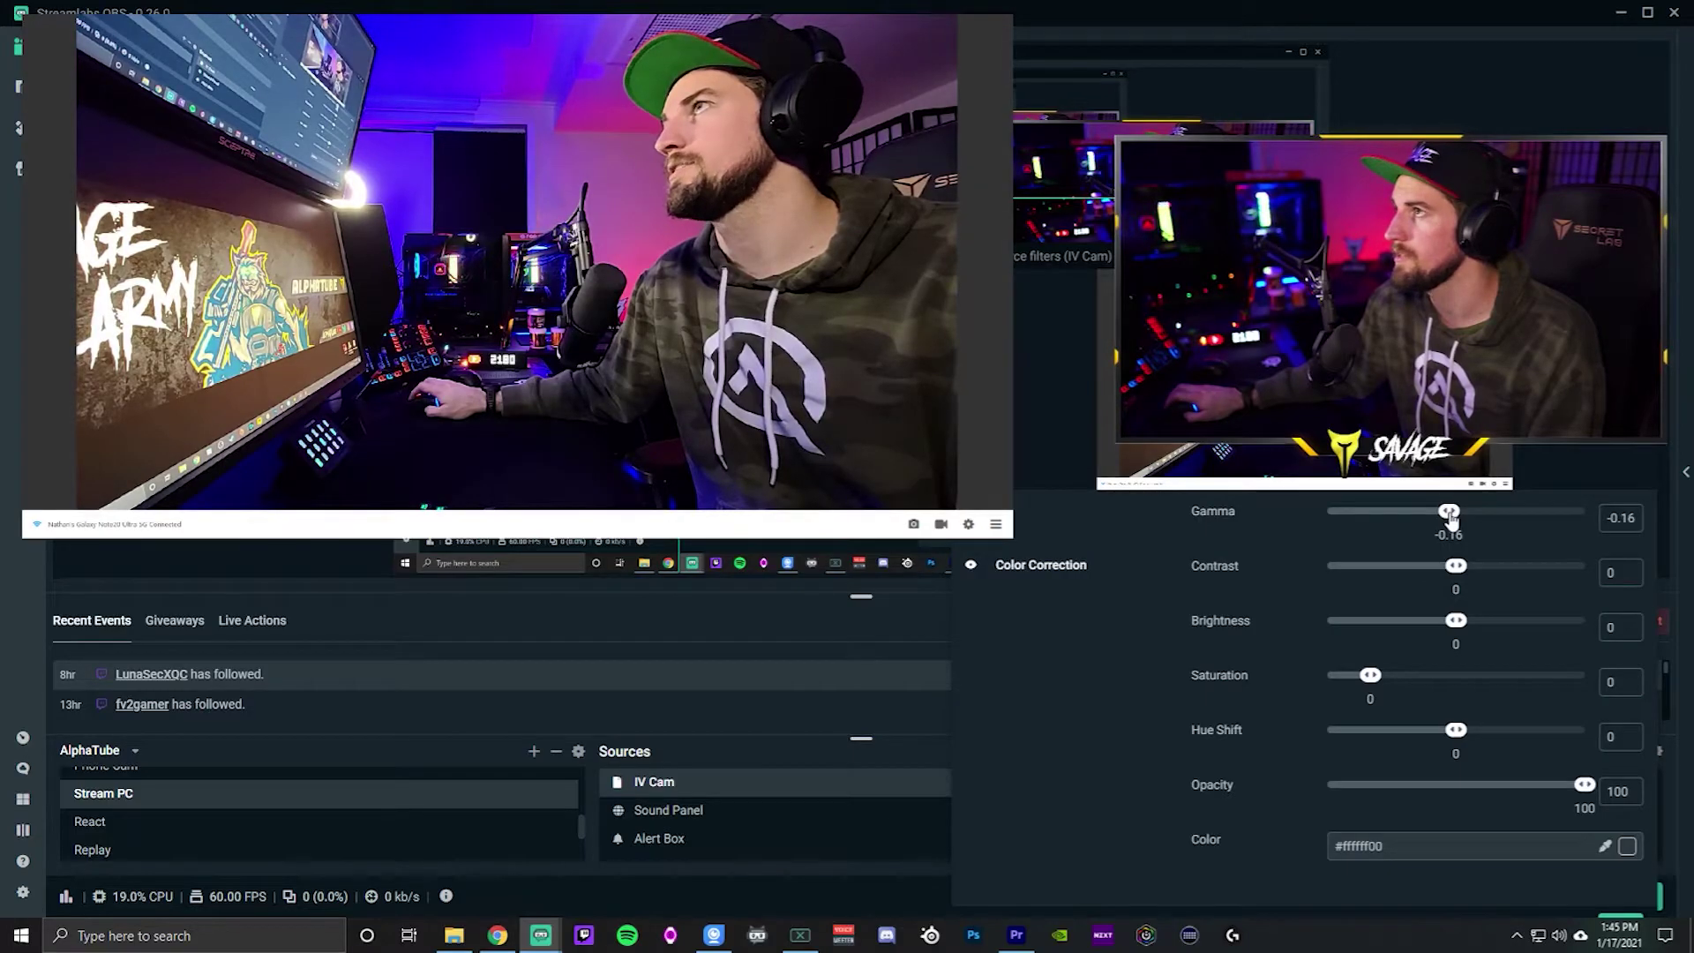
{"action": "left_click_drag", "start_coordinate": [1450, 520], "coordinate": [1447, 521]}
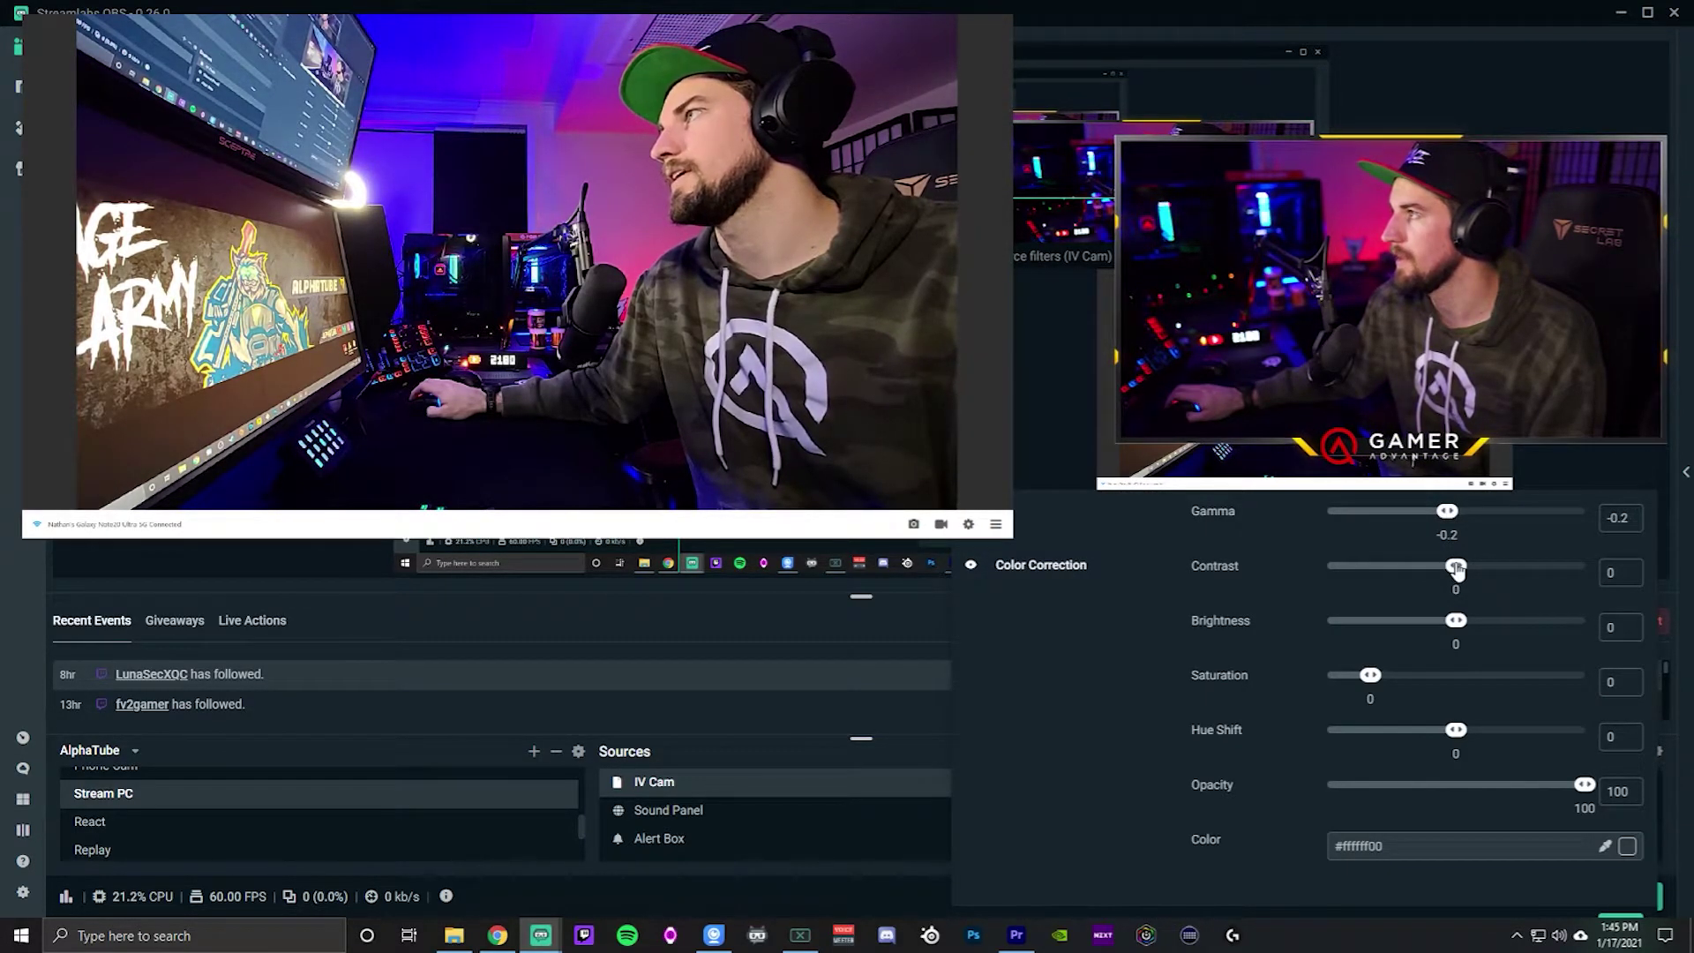
{"action": "left_click_drag", "start_coordinate": [1468, 569], "coordinate": [1462, 571]}
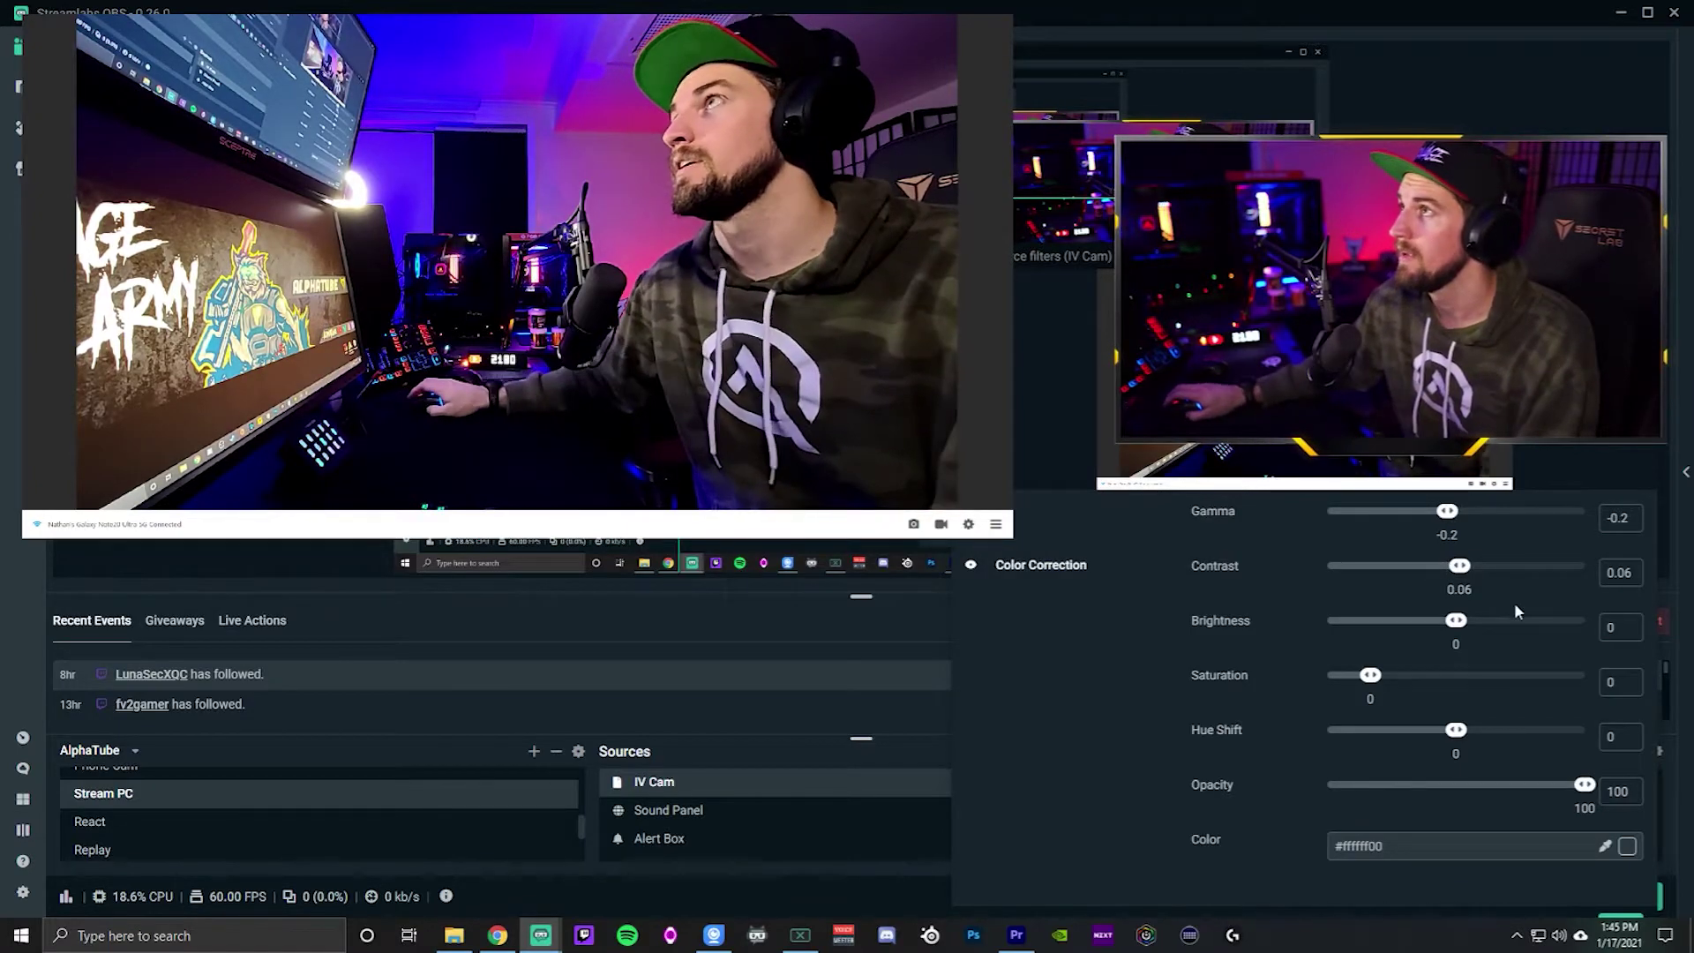
{"action": "left_click_drag", "start_coordinate": [1459, 566], "coordinate": [1463, 569]}
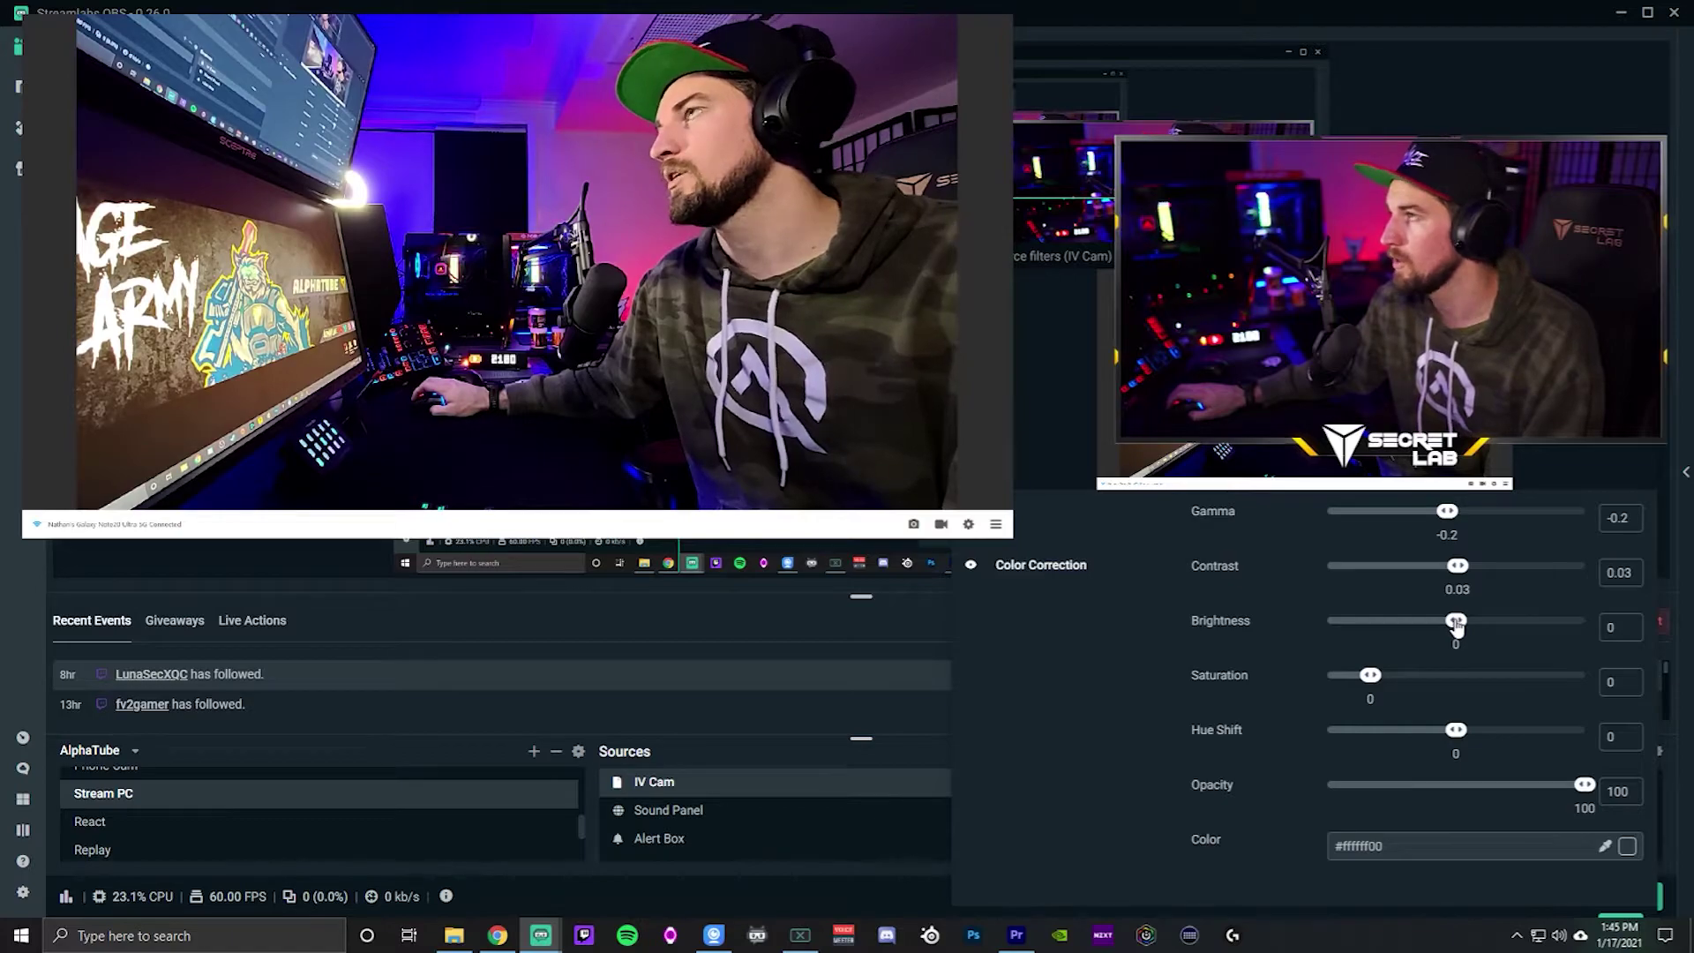
Set the Color Correction filter's brightness to 0.04, fine-tune its gamma and close the IV Cam source filters
{"action": "left_click_drag", "start_coordinate": [1456, 624], "coordinate": [1463, 625]}
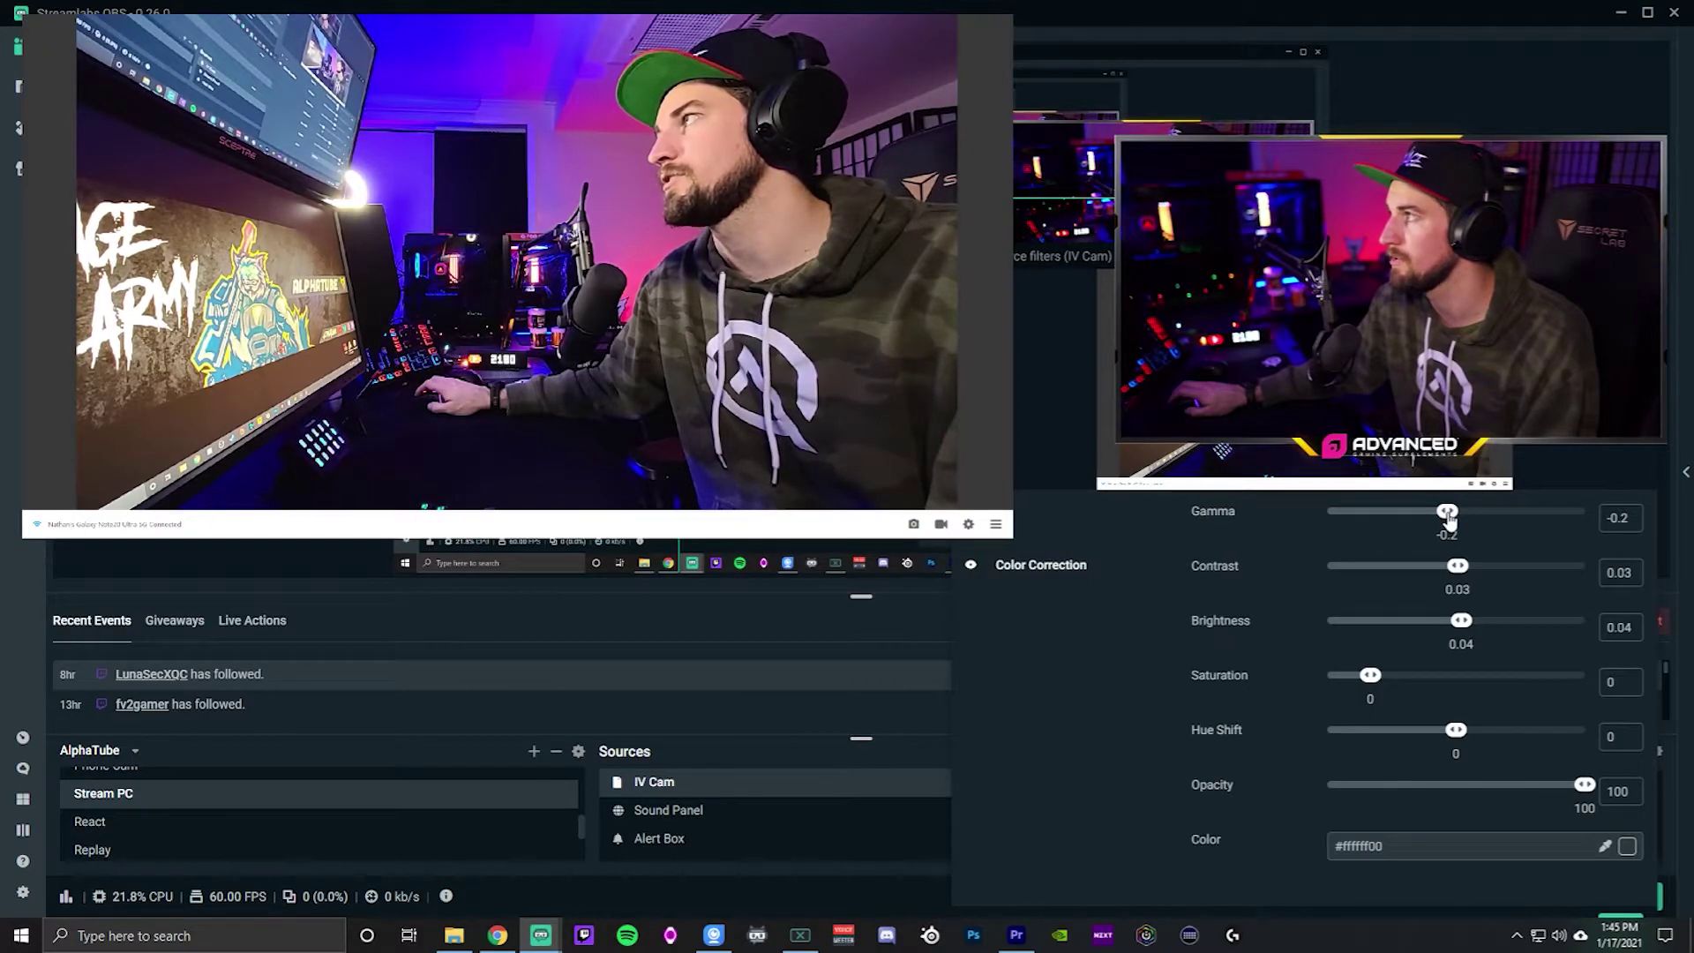
{"action": "left_click_drag", "start_coordinate": [1447, 512], "coordinate": [1447, 515]}
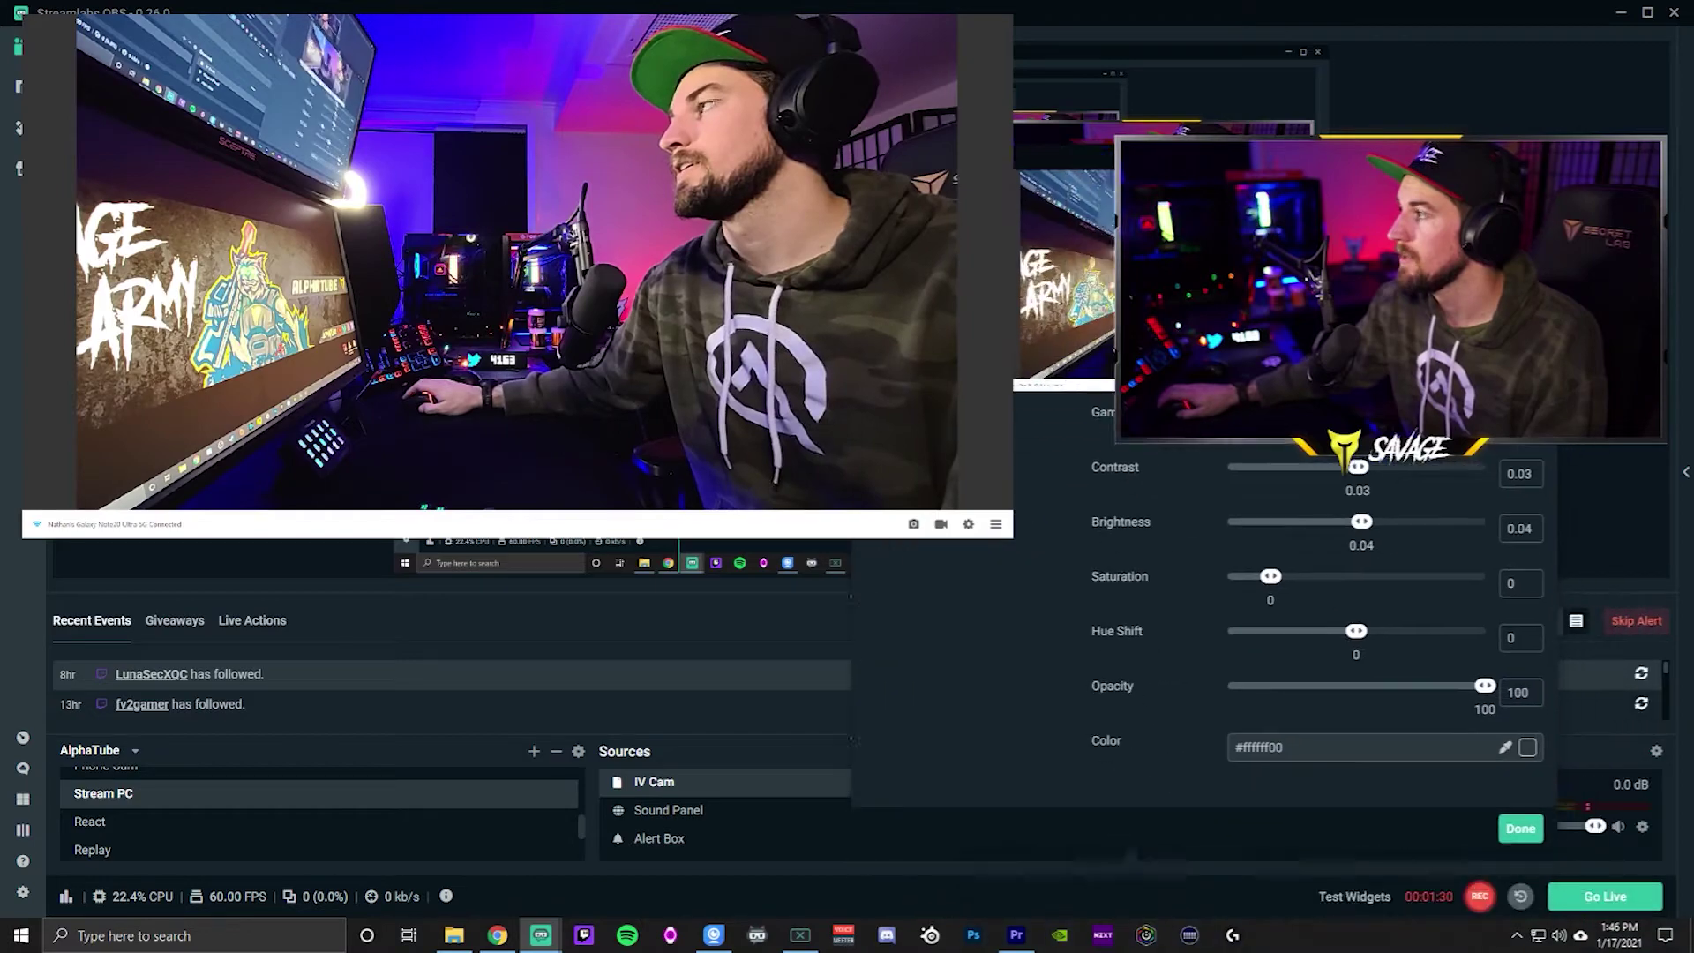
{"action": "left_click", "coordinate": [1509, 809]}
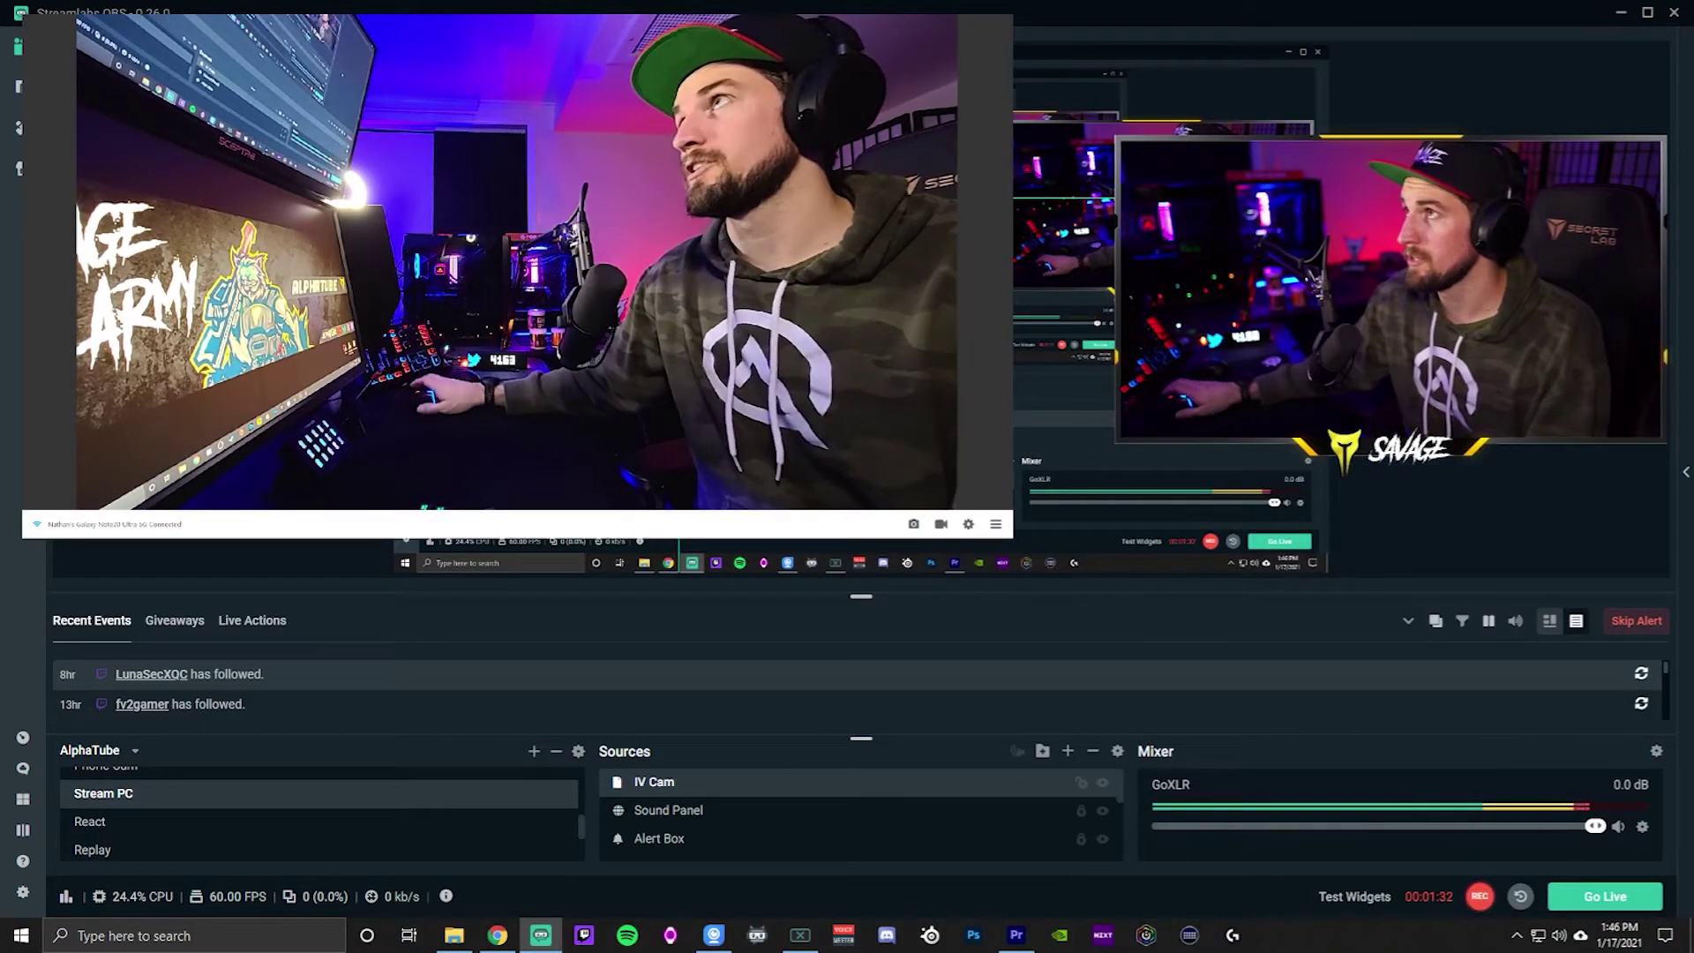